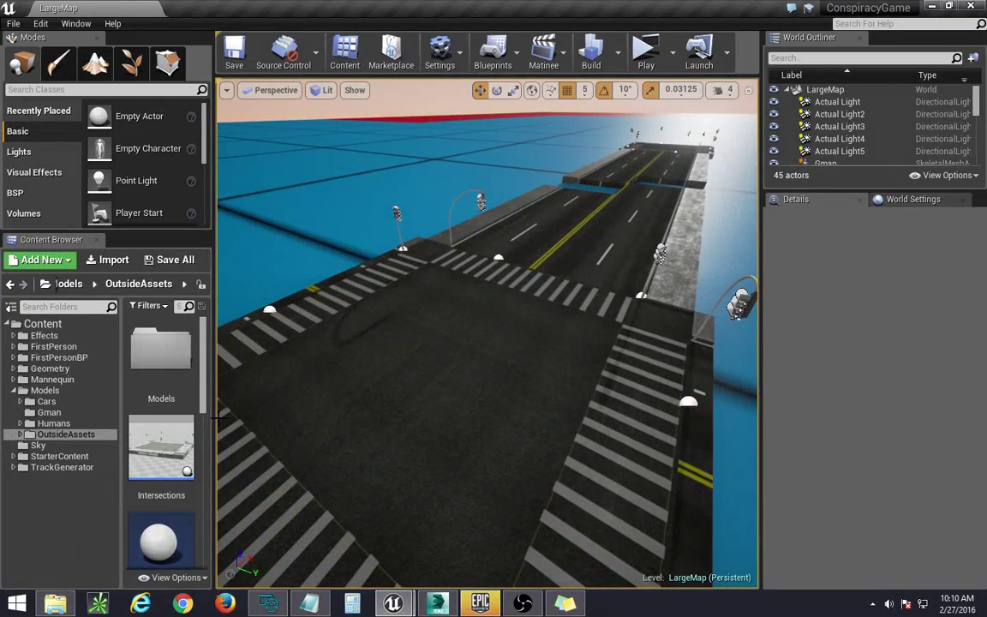
Step: Enlarge the Content Browser panel in both width and height
drag(215, 377, 243, 377)
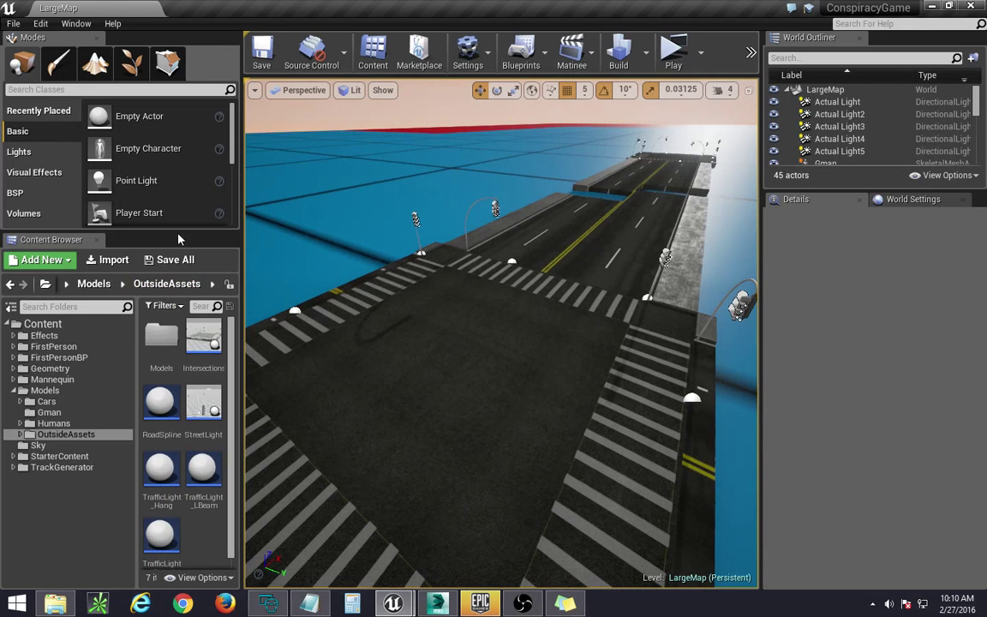
drag(160, 231, 160, 221)
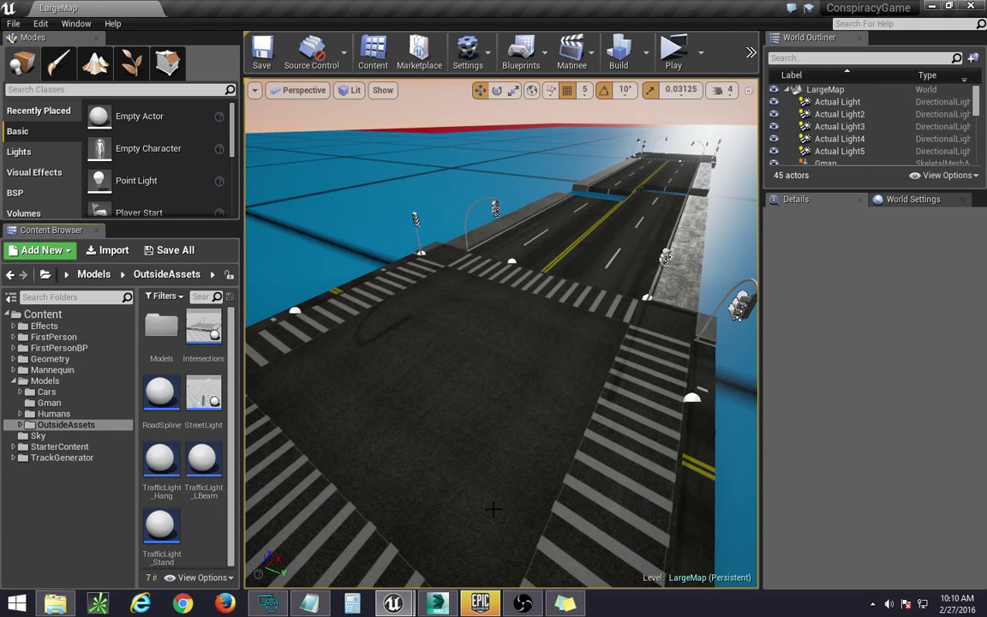
Step: Switch to 3ds Max with the CarMax.max scene and deselect the back left wheel
mouse_move(437, 603)
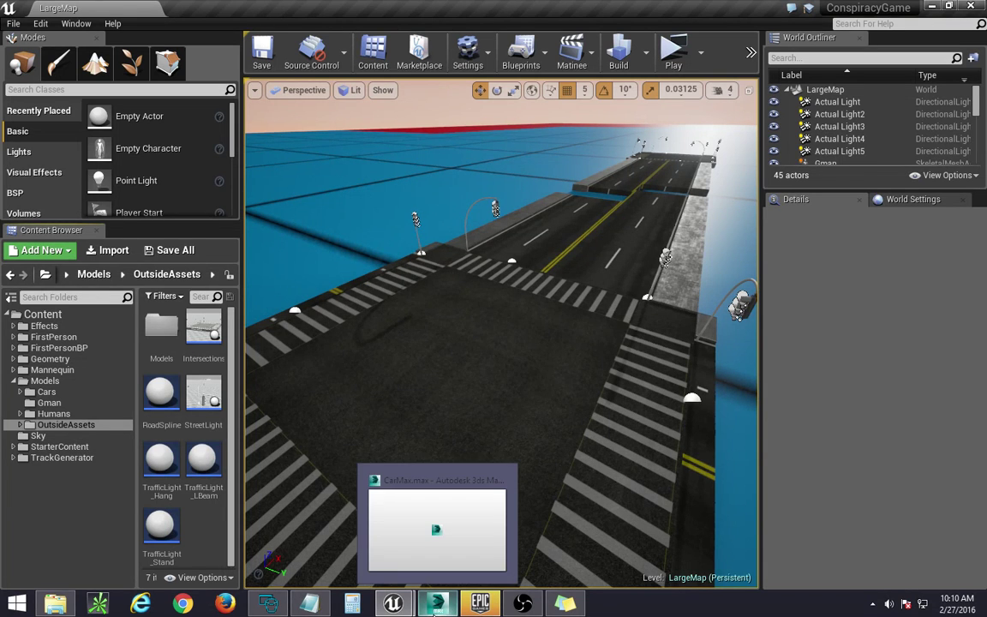
drag(986, 141, 493, 0)
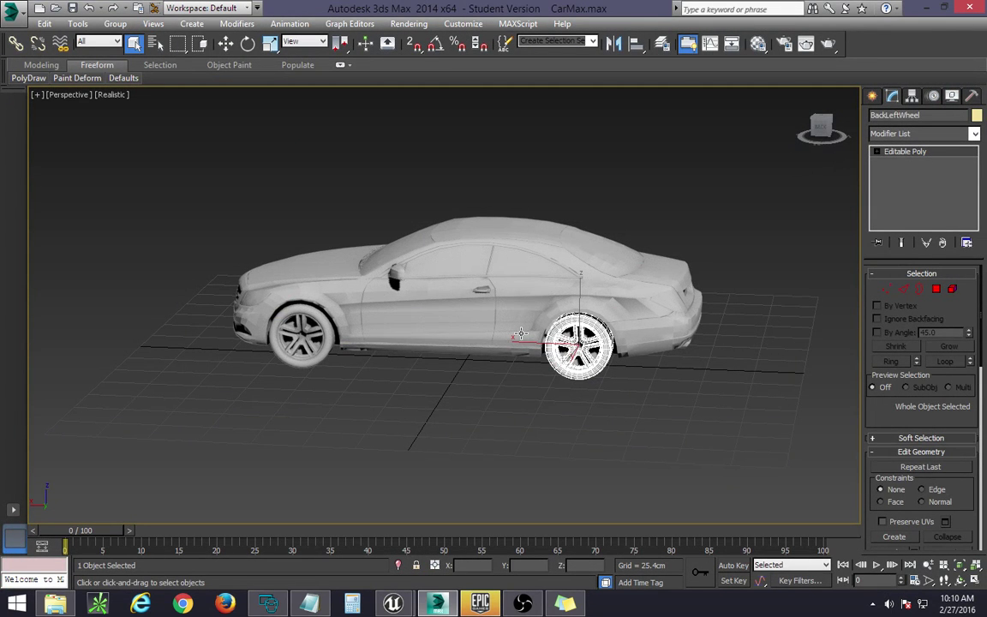
click(479, 383)
right_click(493, 375)
click(443, 394)
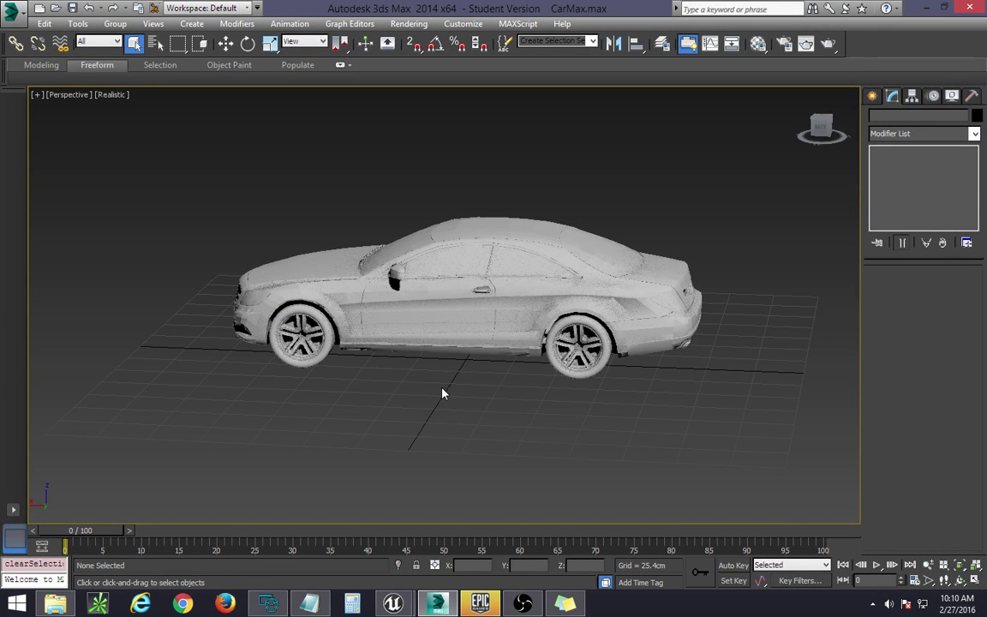
Step: Examine the car model from the front and side, including the body's wireframe while it is selected
middle_drag(425, 367, 518, 396)
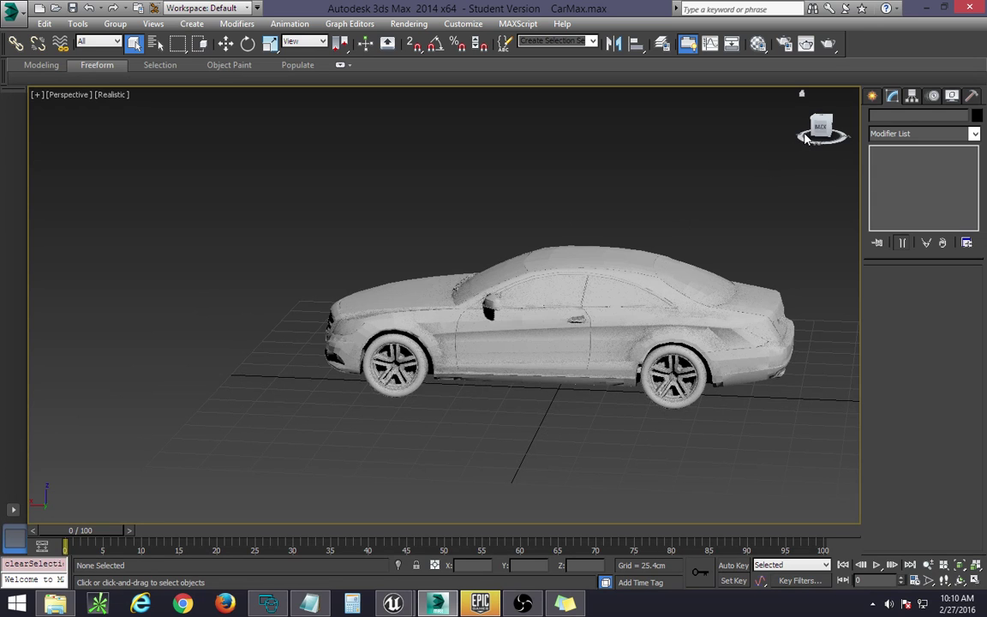
drag(818, 128, 569, 250)
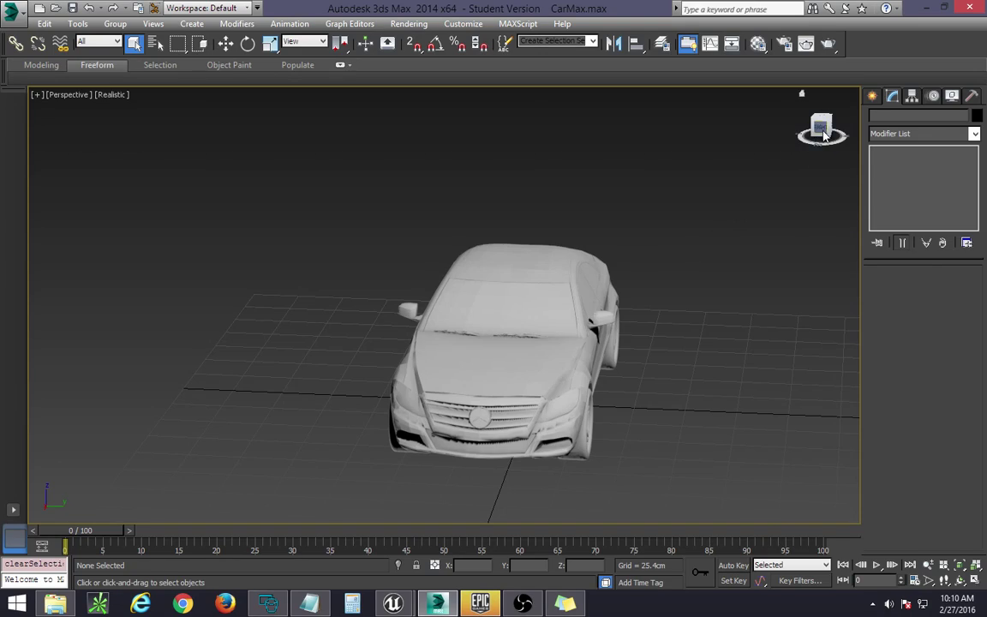
drag(821, 127, 672, 240)
middle_drag(671, 241, 553, 202)
scroll(539, 286, up, 5)
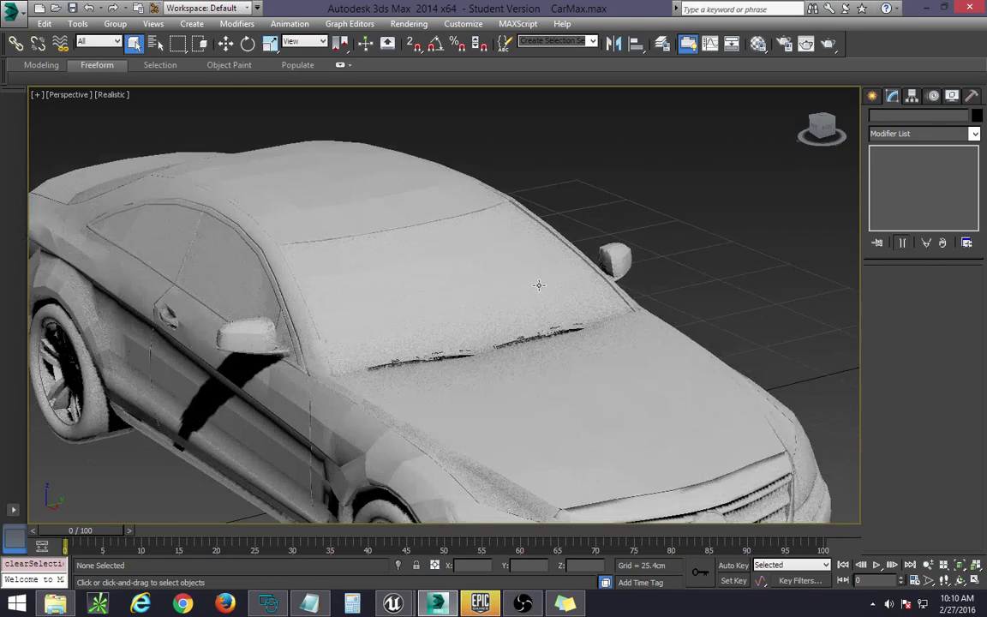
scroll(540, 286, down, 4)
click(534, 306)
key(F4)
scroll(535, 306, down, 3)
middle_drag(310, 340, 357, 334)
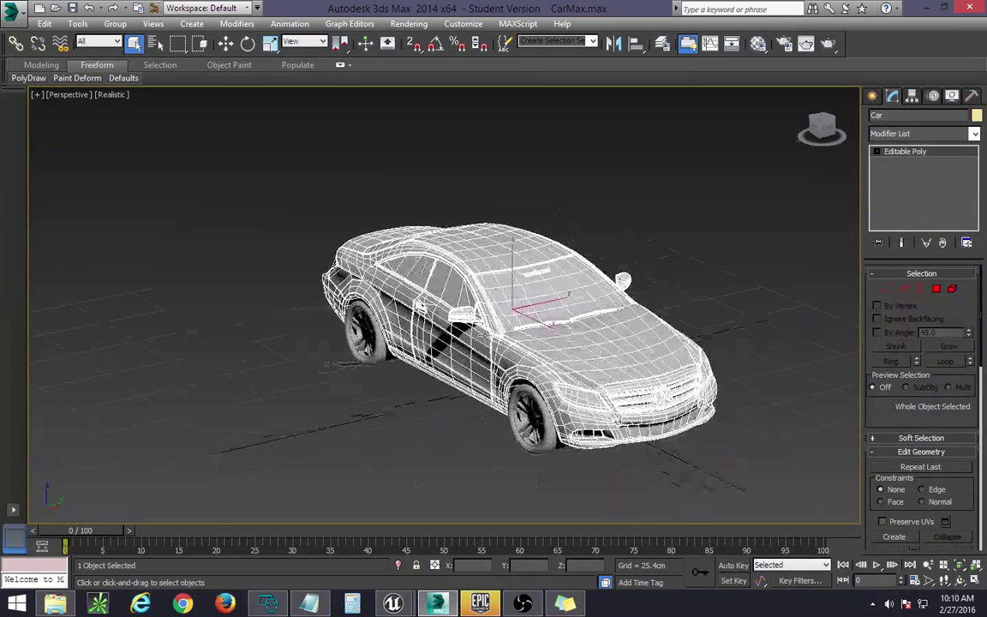
scroll(356, 334, up, 7)
scroll(699, 283, down, 7)
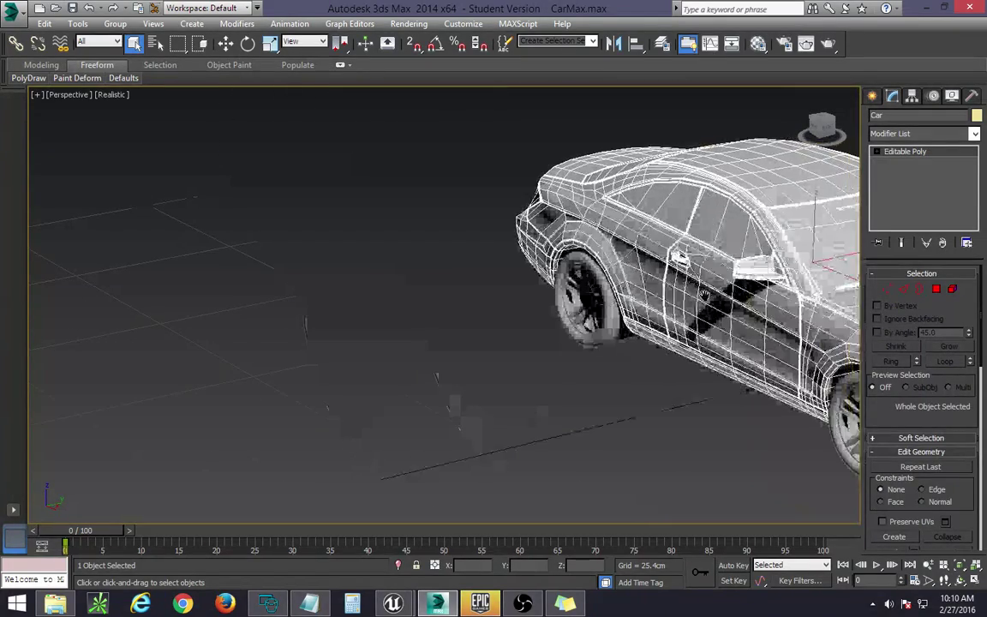
middle_drag(701, 287, 621, 288)
click(788, 169)
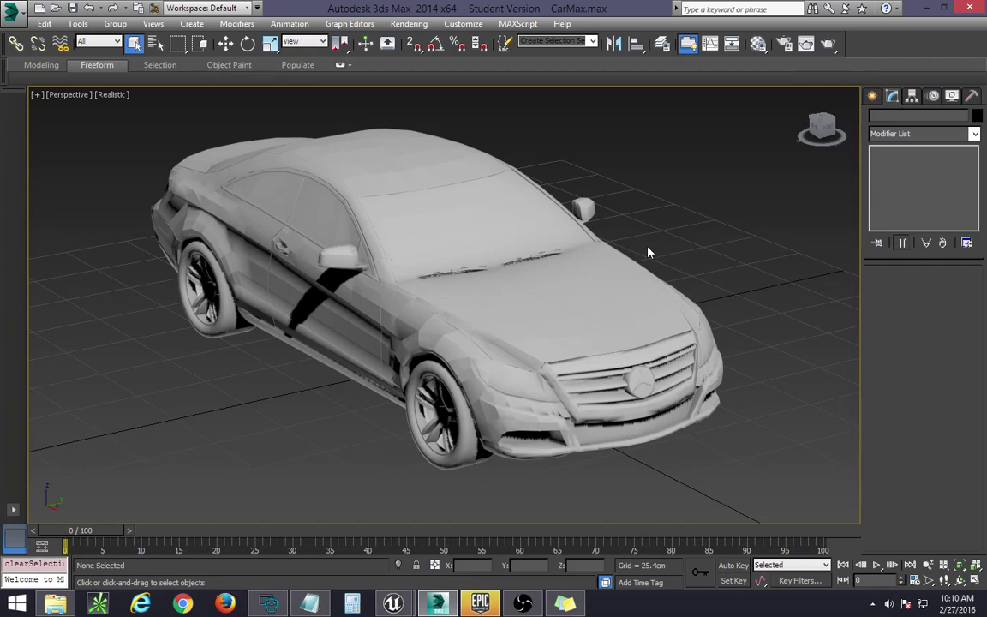
Step: Examine the unselected car model's side, roof and rear from several angles
middle_drag(648, 252, 676, 266)
drag(822, 128, 720, 134)
scroll(576, 234, down, 3)
scroll(576, 234, down, 3)
scroll(809, 152, up, 3)
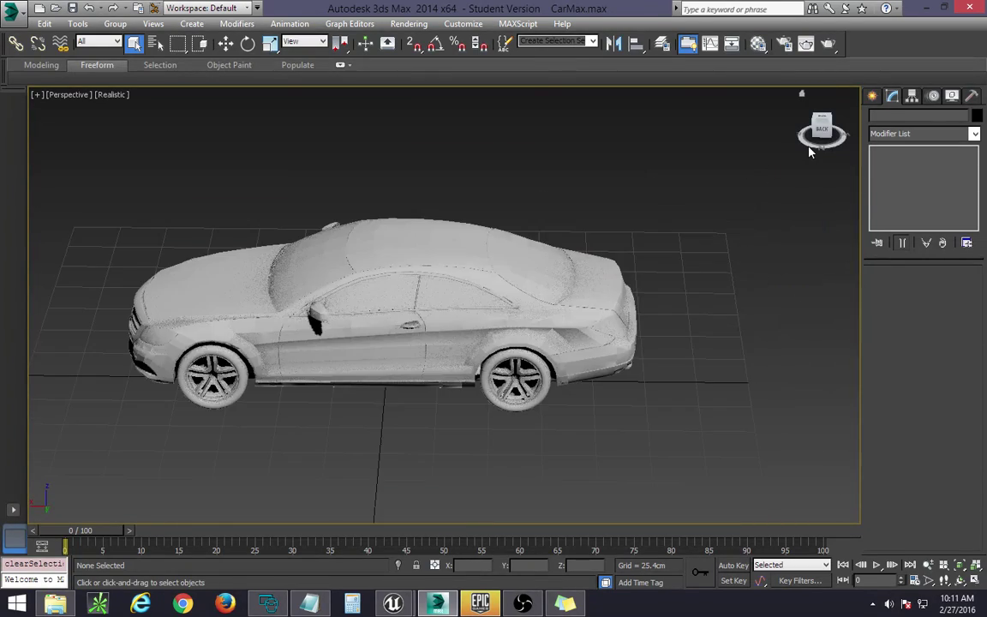
drag(822, 129, 720, 156)
middle_drag(554, 206, 649, 223)
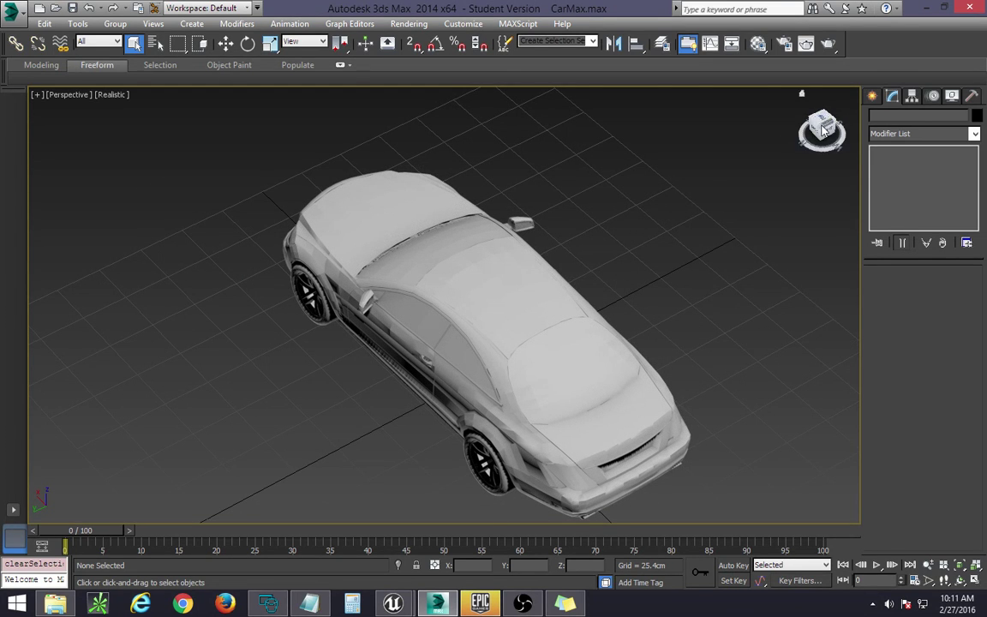
drag(825, 130, 722, 83)
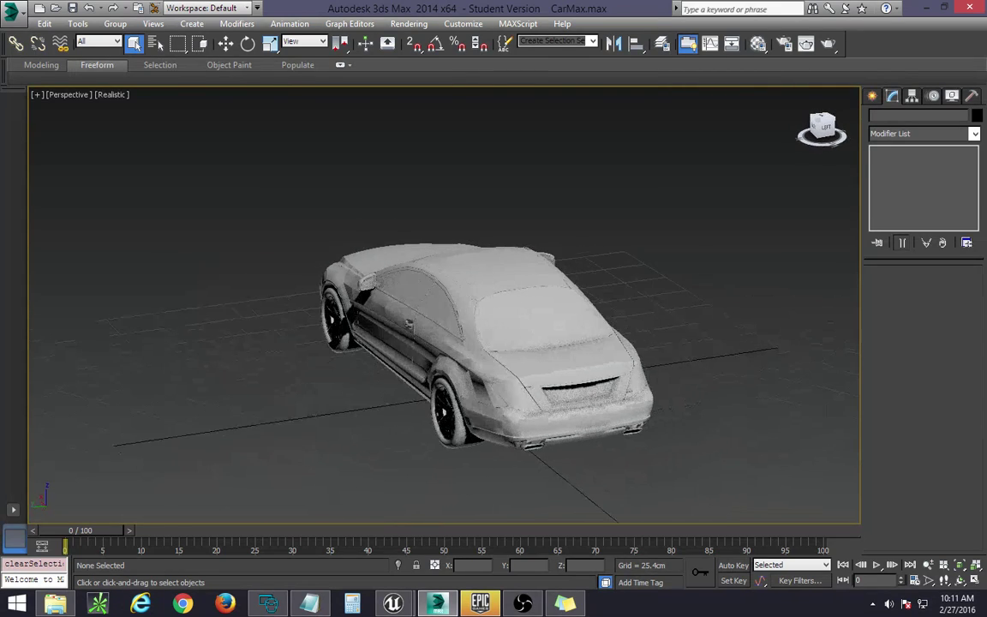
middle_drag(399, 270, 499, 286)
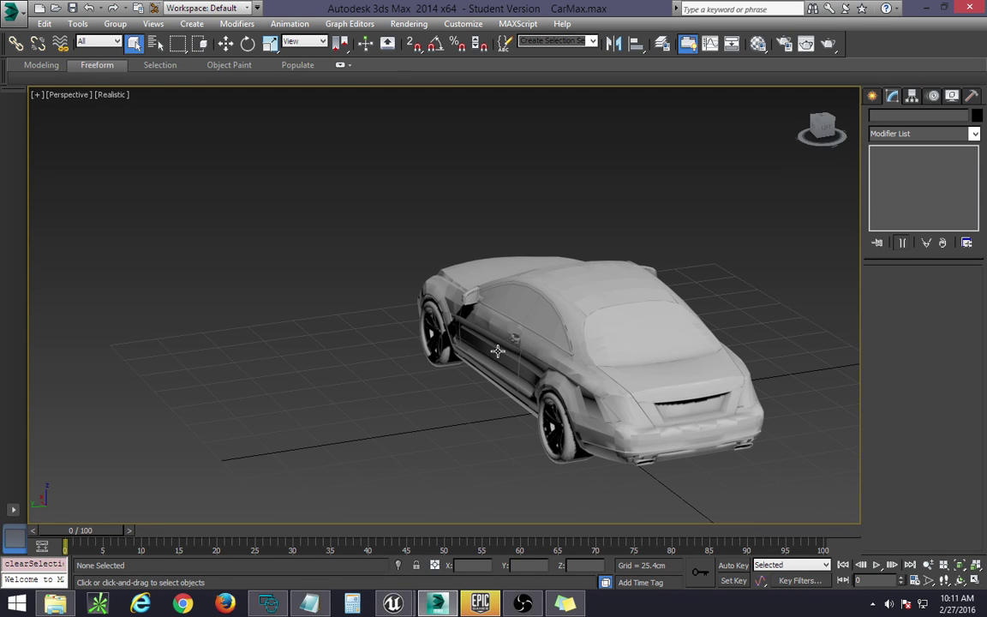
drag(826, 137, 682, 291)
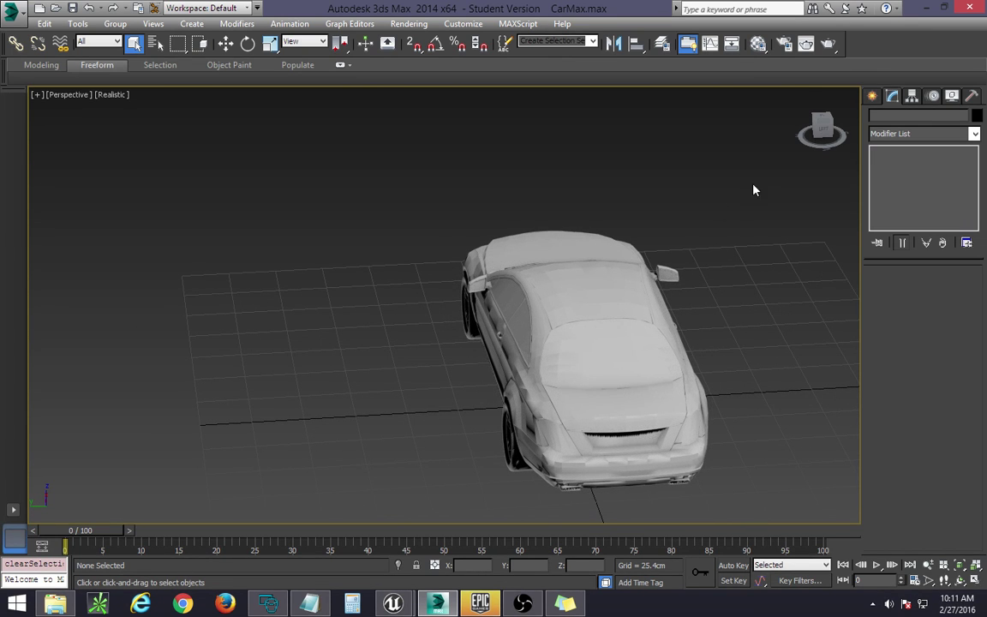
drag(823, 129, 901, 84)
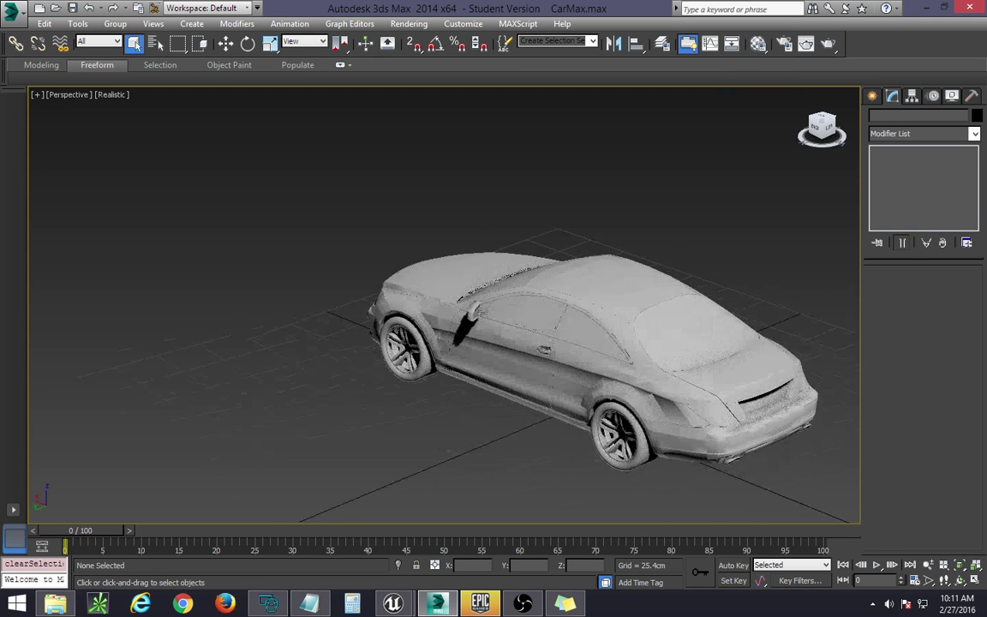
Step: Select the Car body and inspect its pivot position and axes with Affect Pivot Only
click(564, 338)
middle_drag(716, 285, 615, 255)
scroll(583, 287, up, 3)
scroll(660, 250, down, 4)
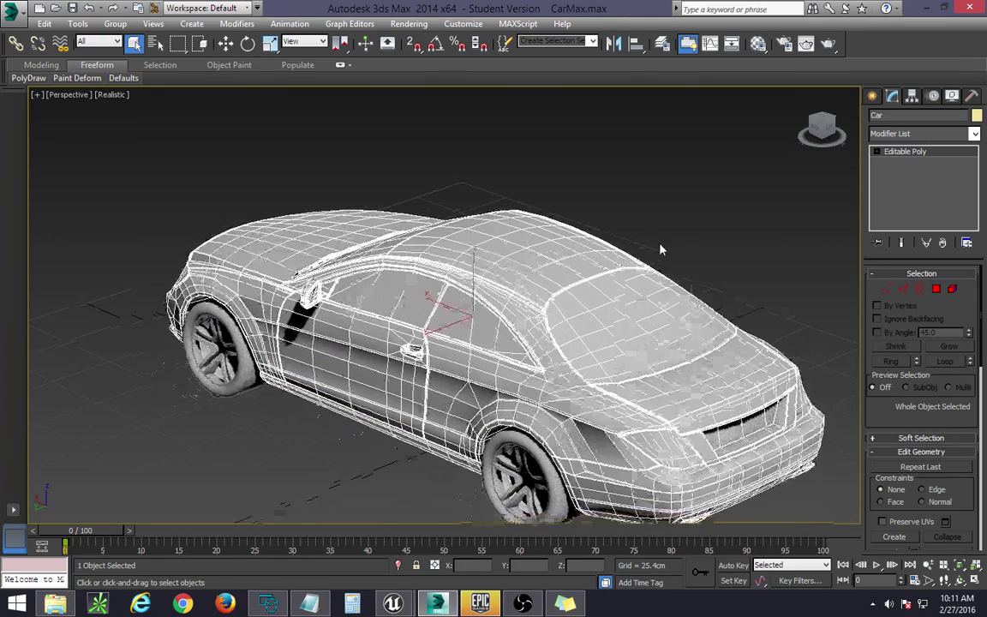
click(911, 96)
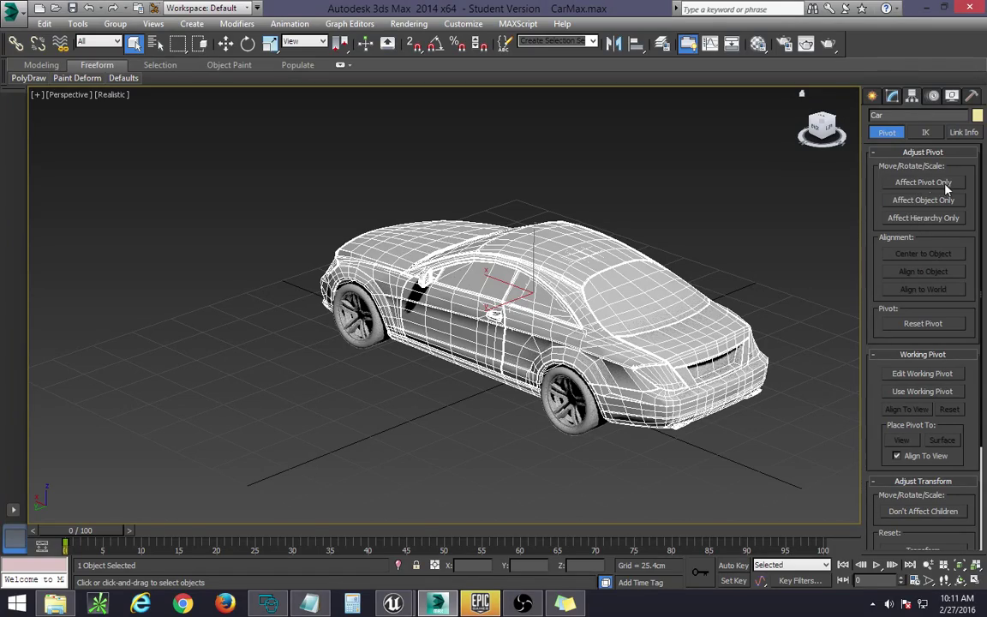
click(946, 183)
scroll(614, 269, up, 3)
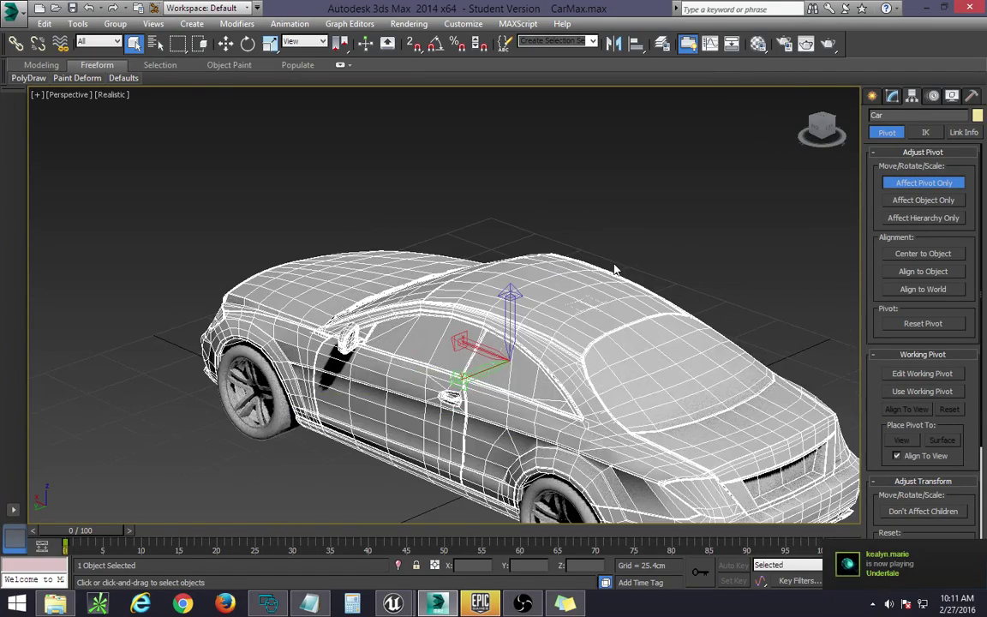
alt+middle_drag(614, 270, 531, 318)
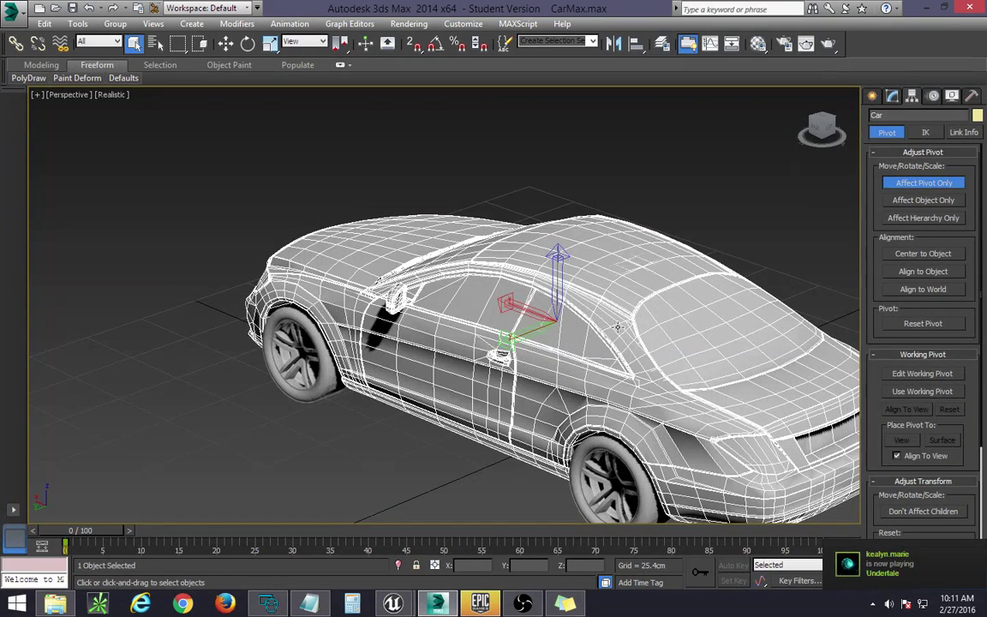
middle_drag(633, 324, 595, 296)
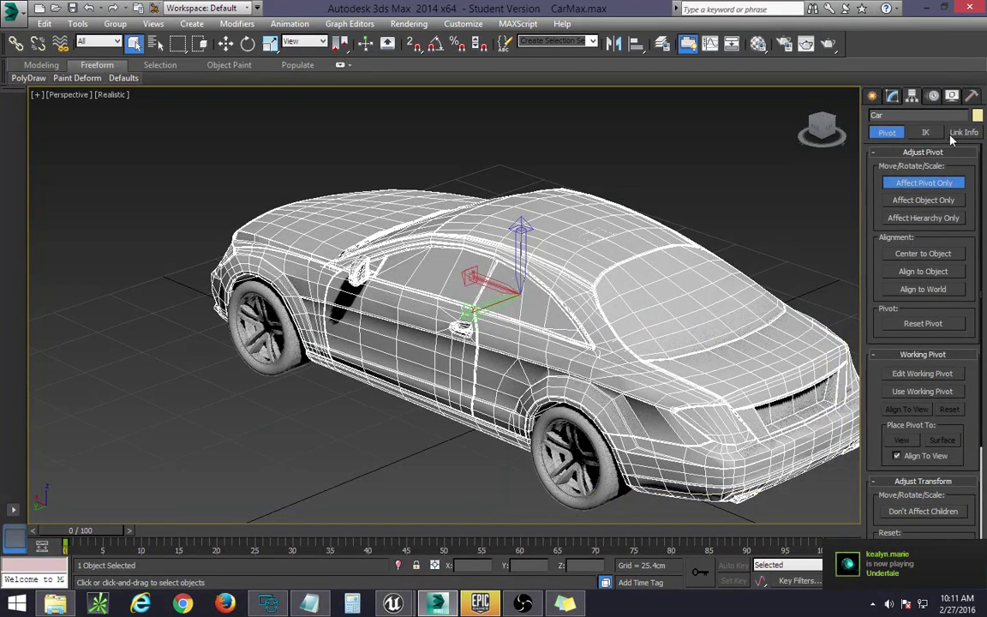
click(873, 184)
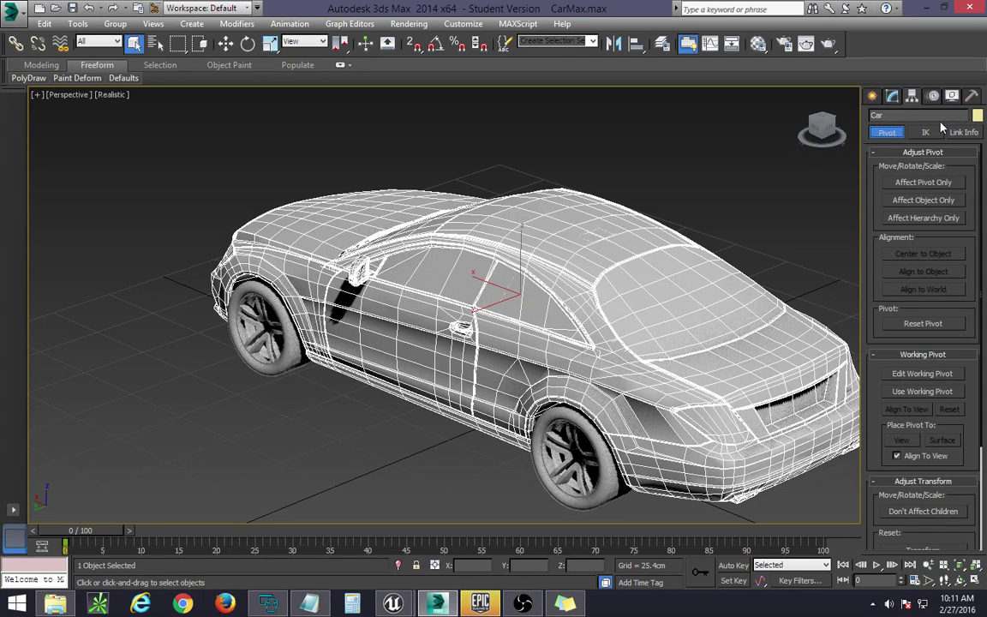
Step: Center the Car body's pivot to the object using Affect Pivot Only
click(971, 96)
click(803, 233)
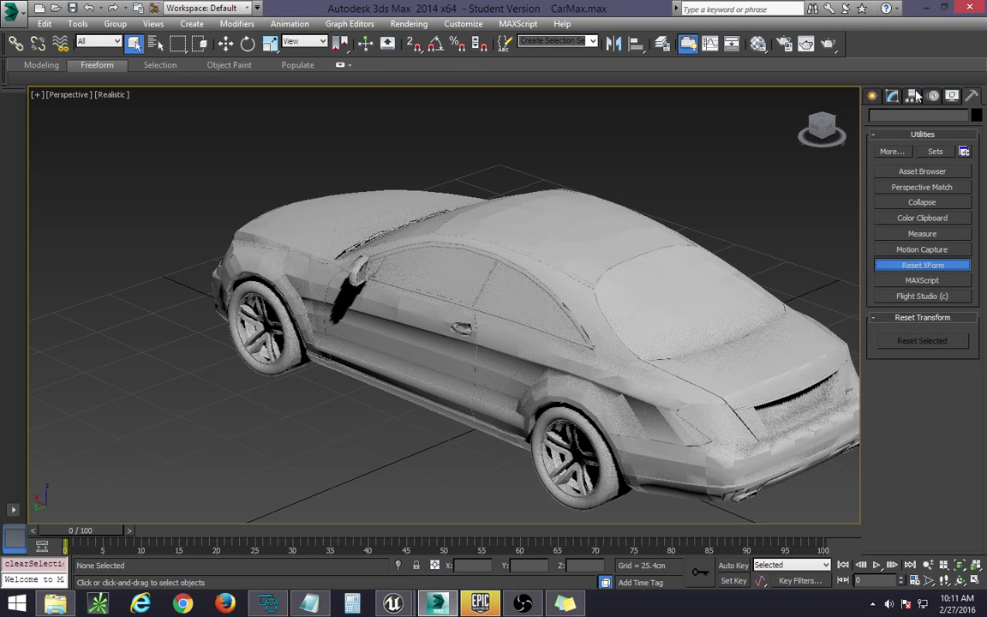
click(914, 96)
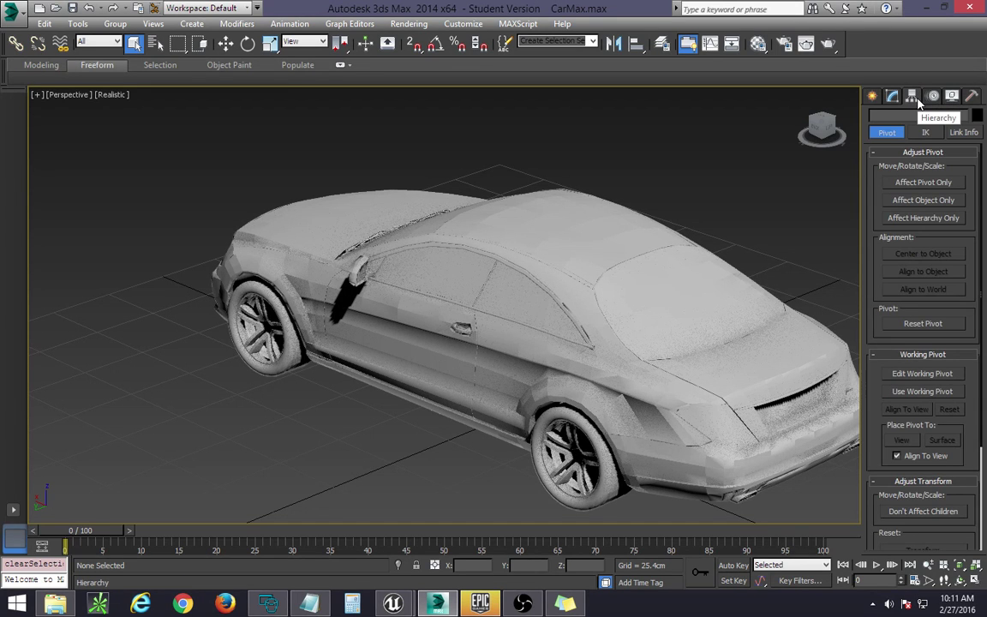
click(921, 184)
click(626, 275)
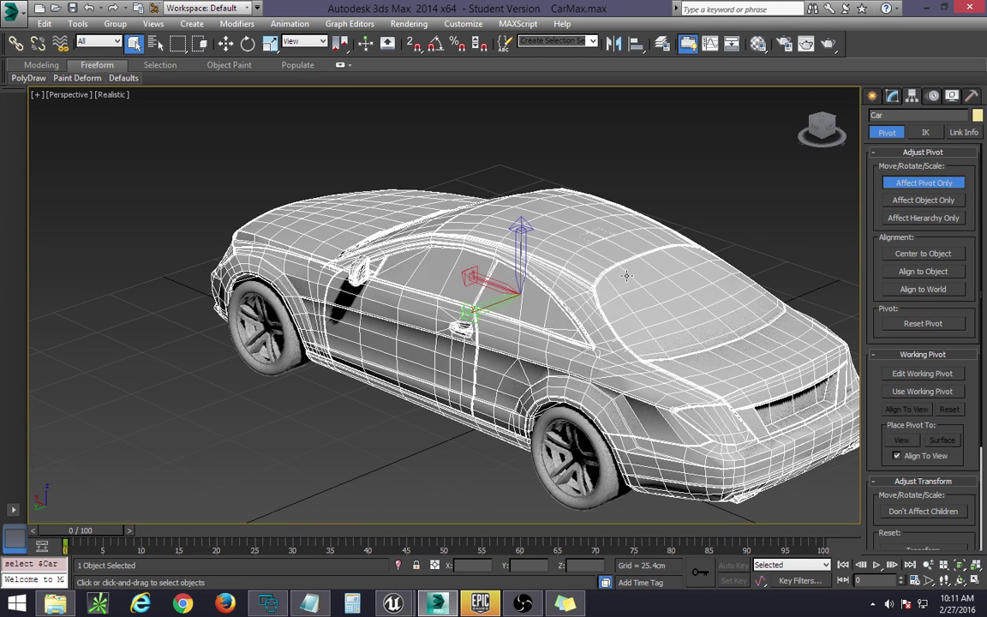
click(920, 255)
Step: Apply Reset XForm to the Car body and collapse its whole modifier stack into the editable poly
click(972, 95)
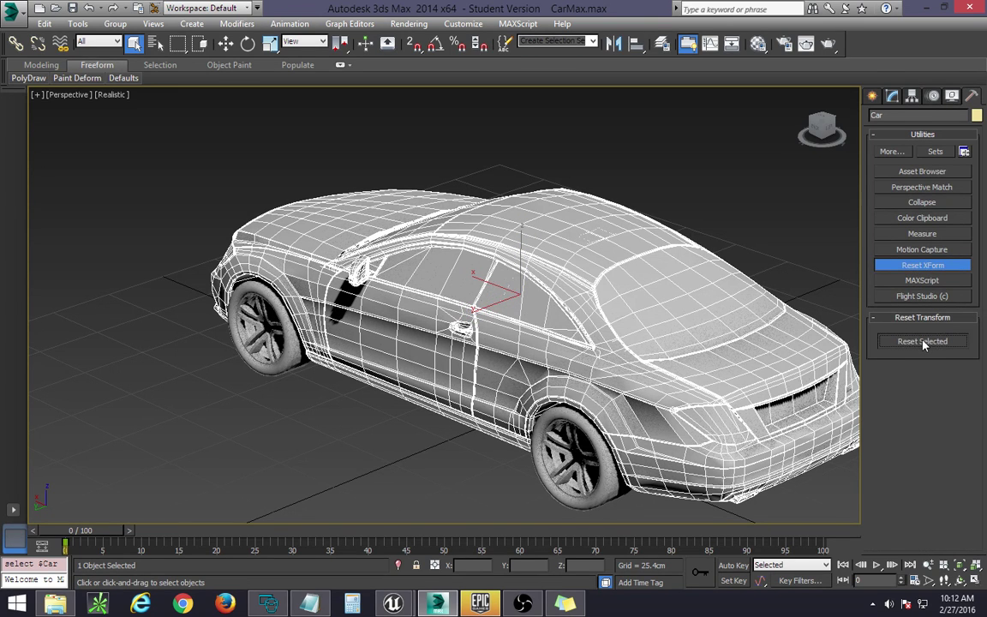
click(922, 341)
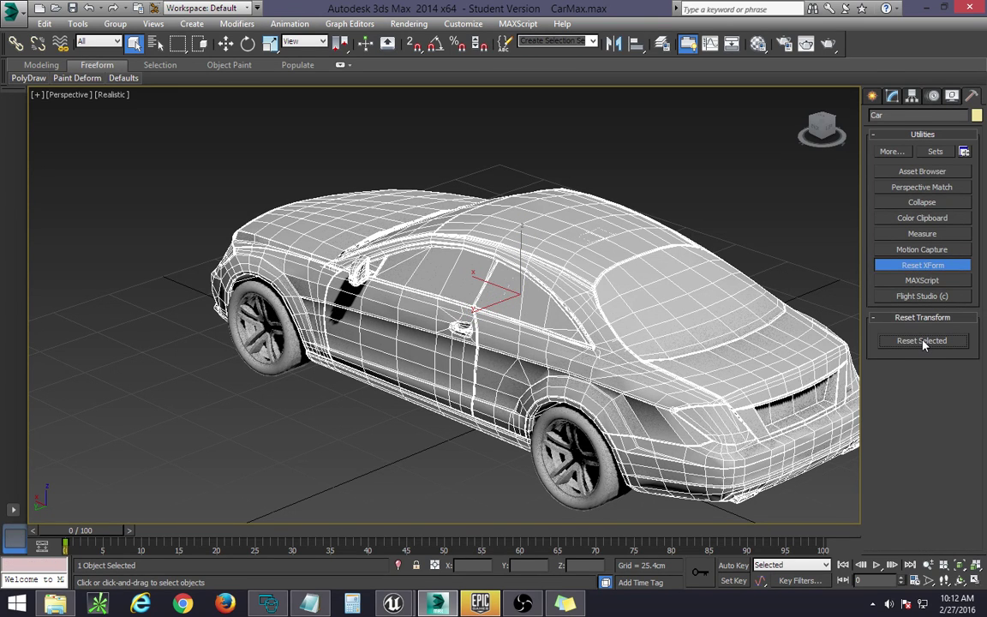
click(892, 97)
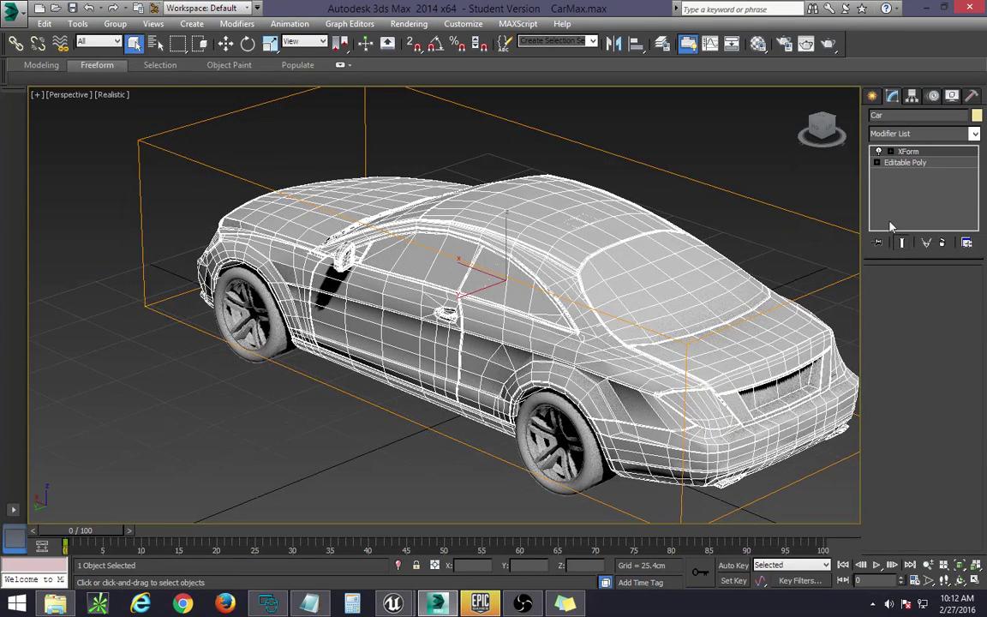
right_click(913, 154)
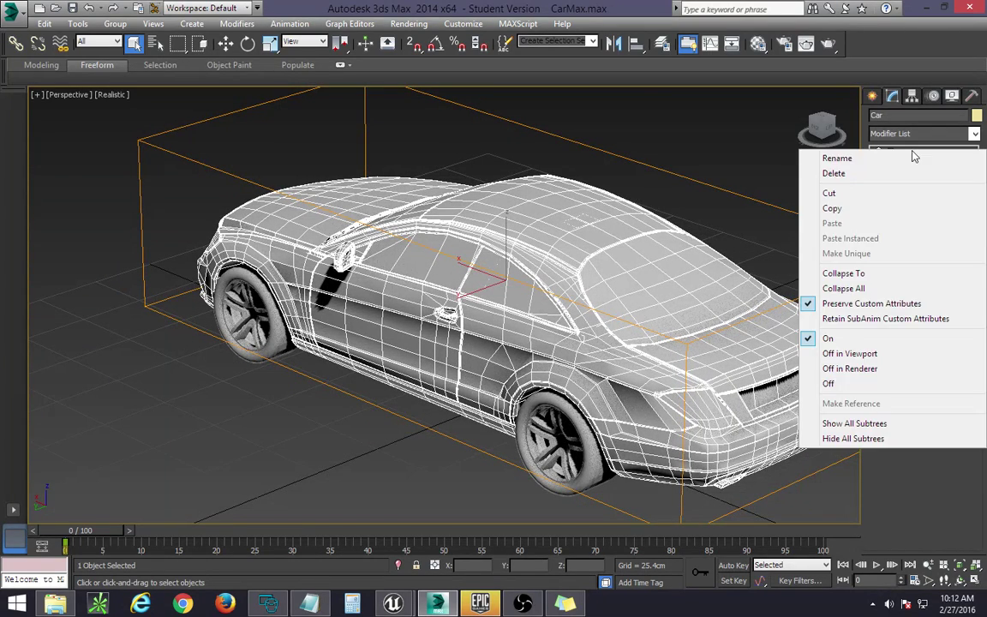
click(885, 288)
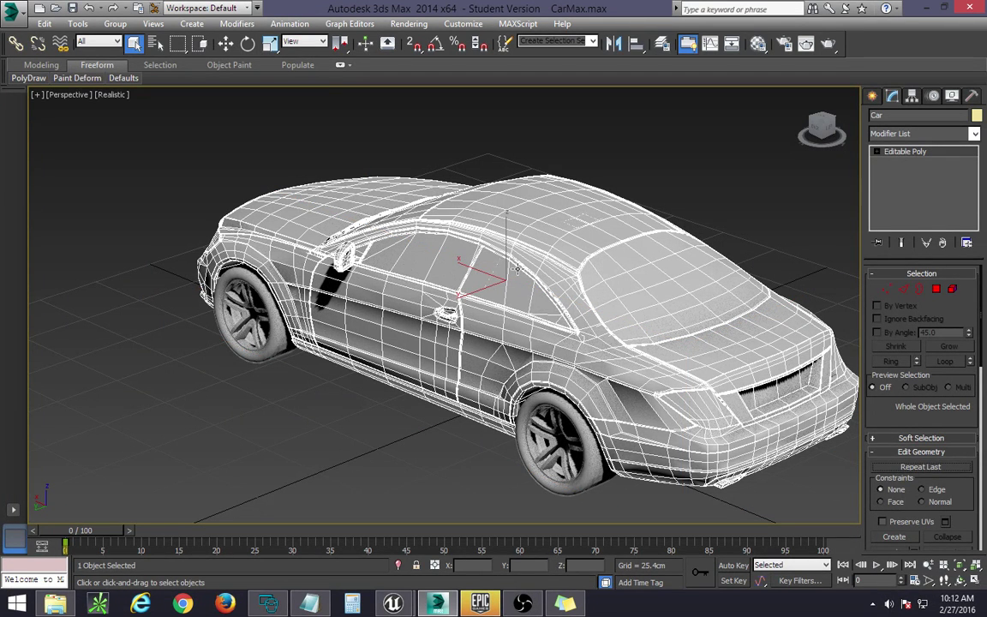
Step: Recheck the Car body's pivot axes after the transform reset, leaving pivot-only mode when finished
click(913, 96)
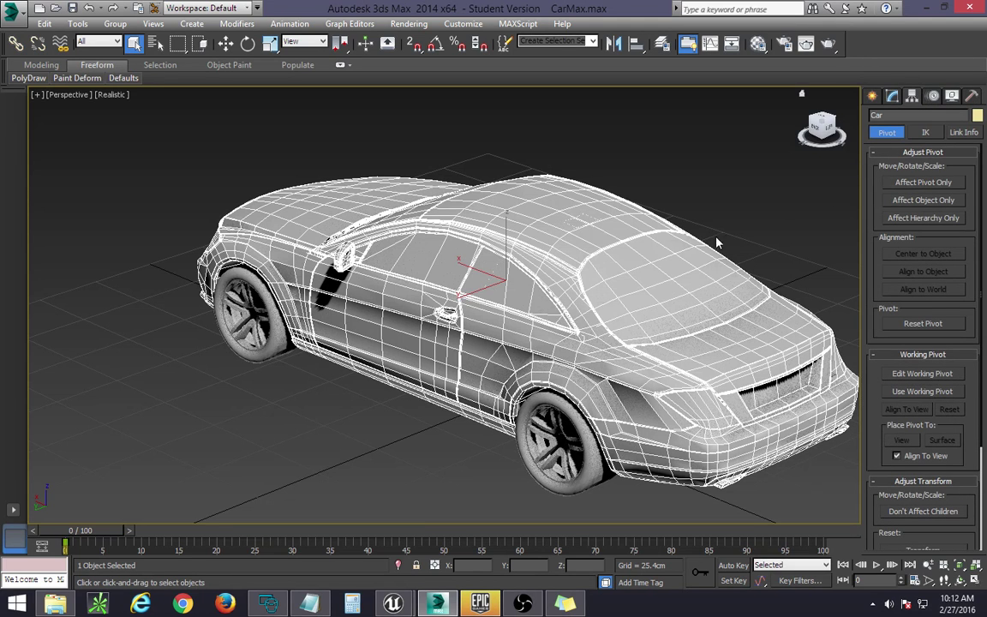
click(923, 183)
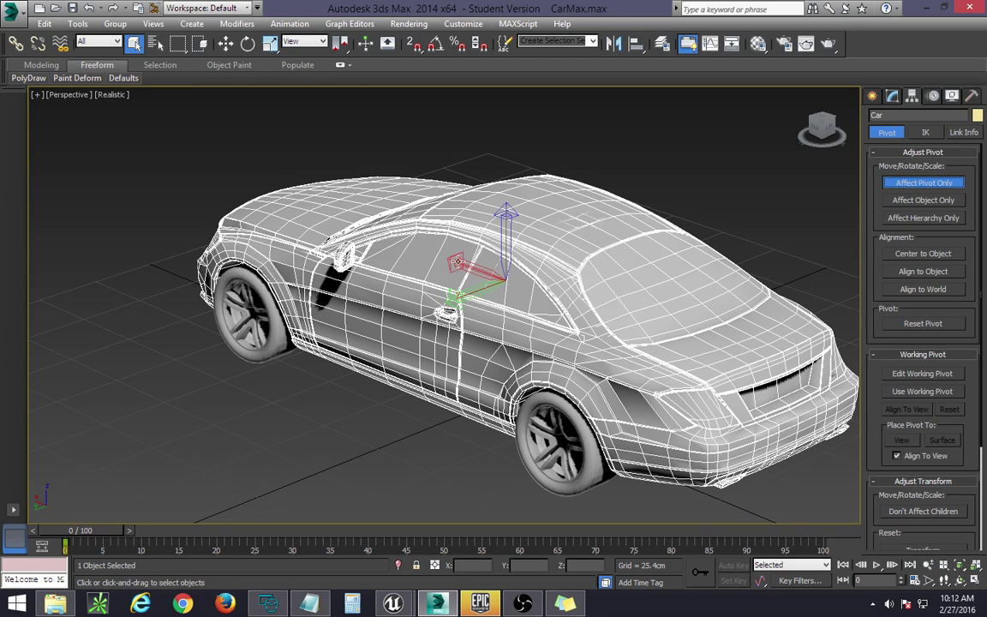
middle_drag(535, 330, 411, 213)
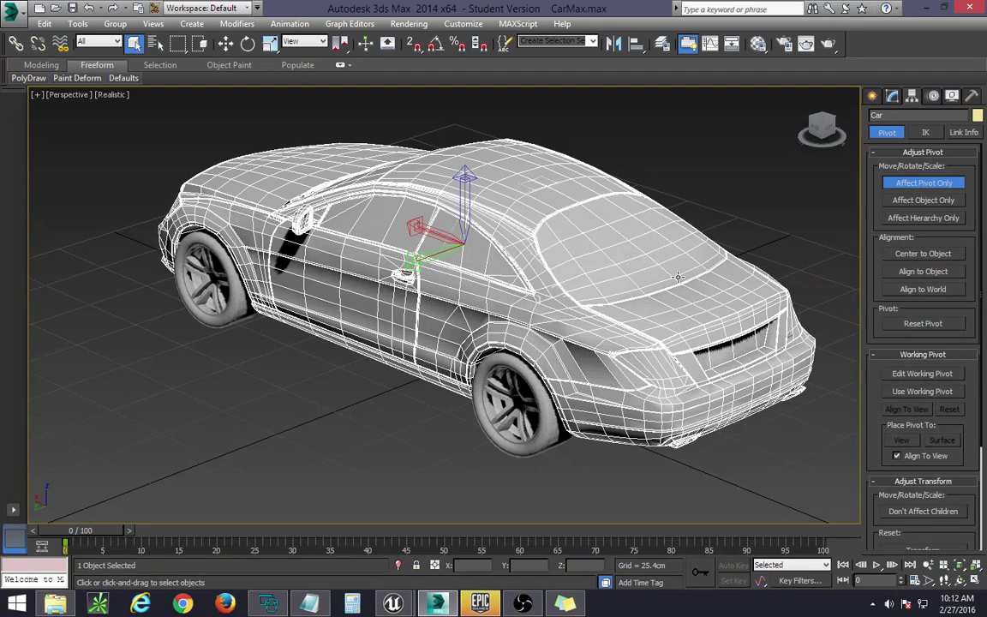
click(894, 182)
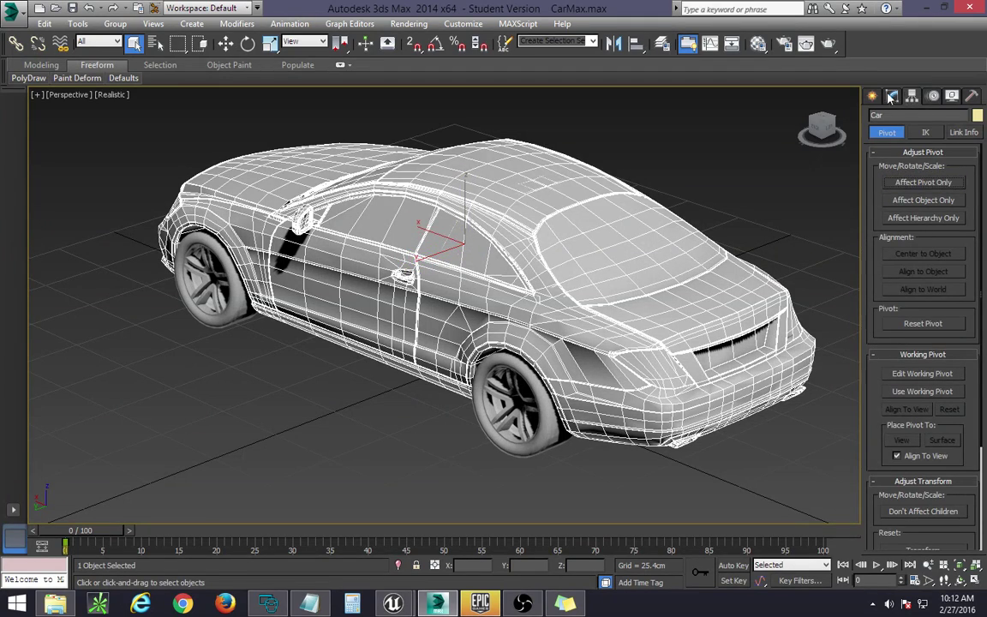
Step: Select the front-left and back-right wheels in turn and inspect their pivot axes from both sides of the car
click(891, 96)
mouse_move(820, 126)
mouse_down()
mouse_move(810, 128)
mouse_move(816, 119)
mouse_up()
click(609, 304)
click(231, 321)
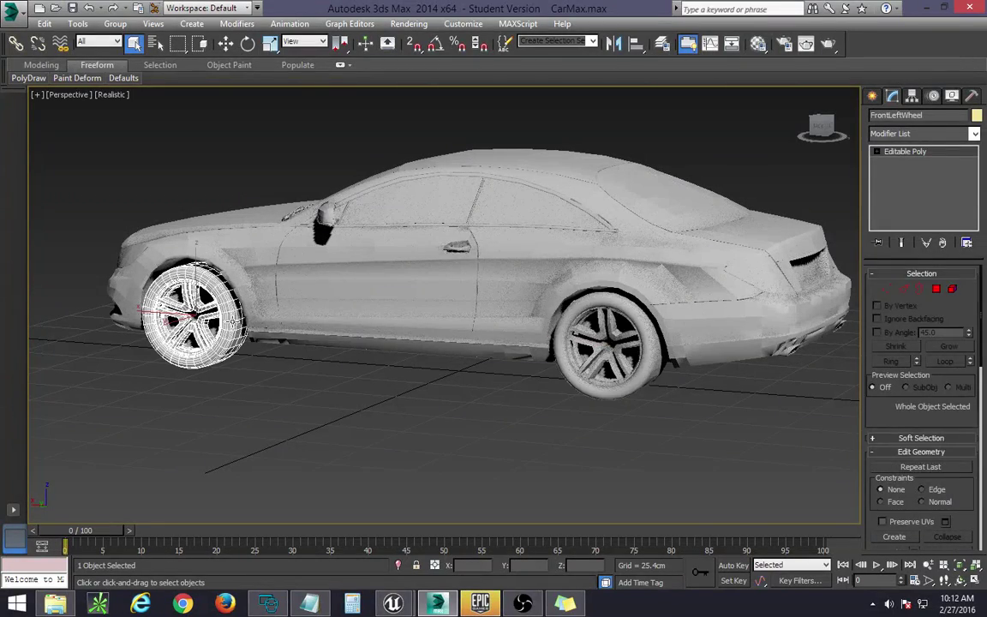
drag(828, 128, 812, 133)
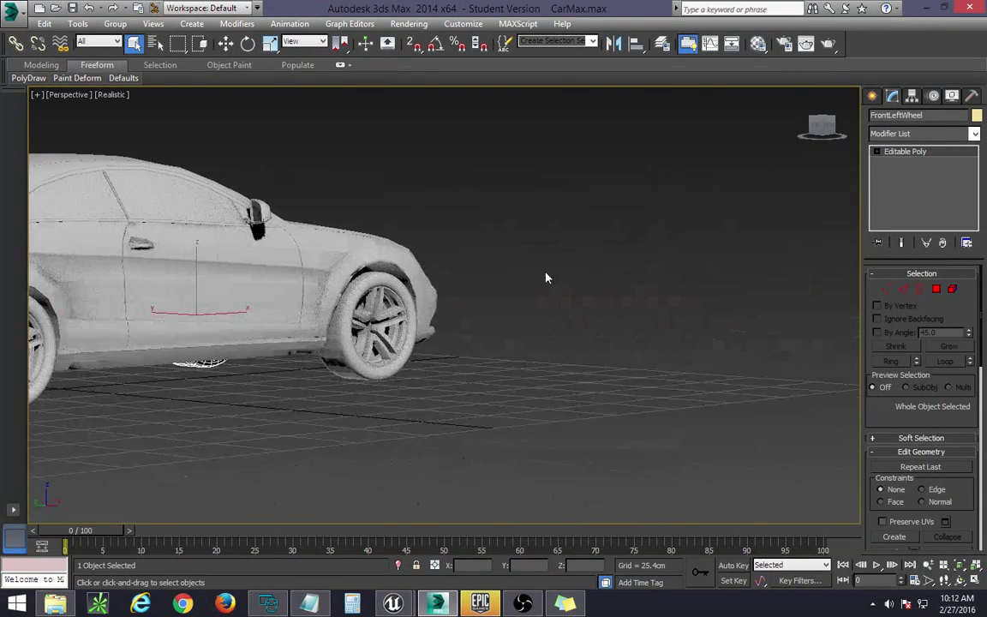
click(396, 300)
middle_drag(399, 301, 579, 291)
click(177, 303)
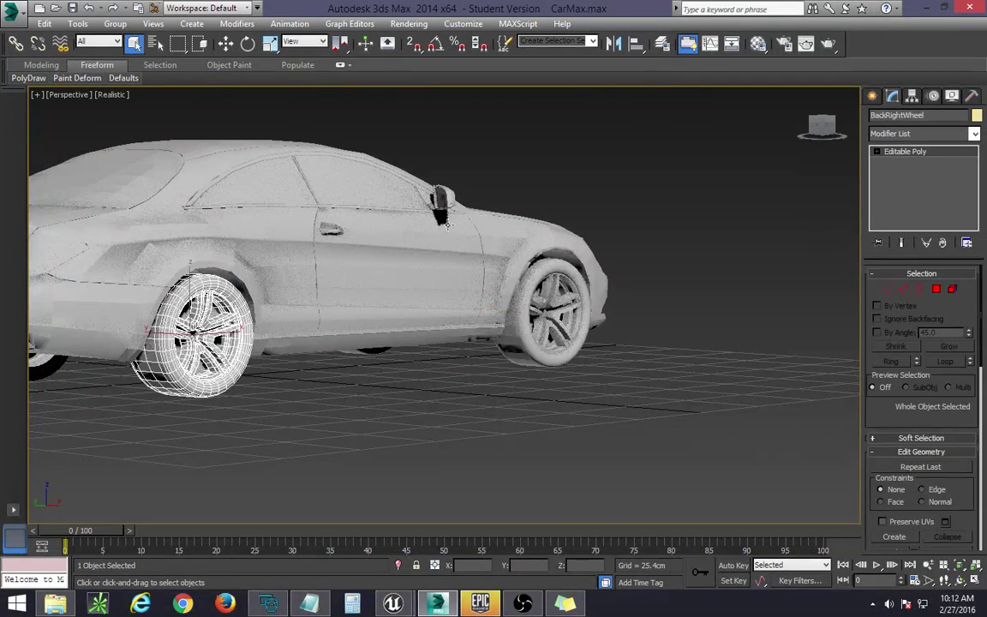
middle_drag(439, 203, 616, 313)
drag(821, 135, 835, 140)
middle_drag(485, 231, 710, 187)
scroll(646, 223, down, 3)
middle_drag(598, 203, 614, 248)
drag(829, 131, 781, 152)
middle_drag(685, 228, 639, 204)
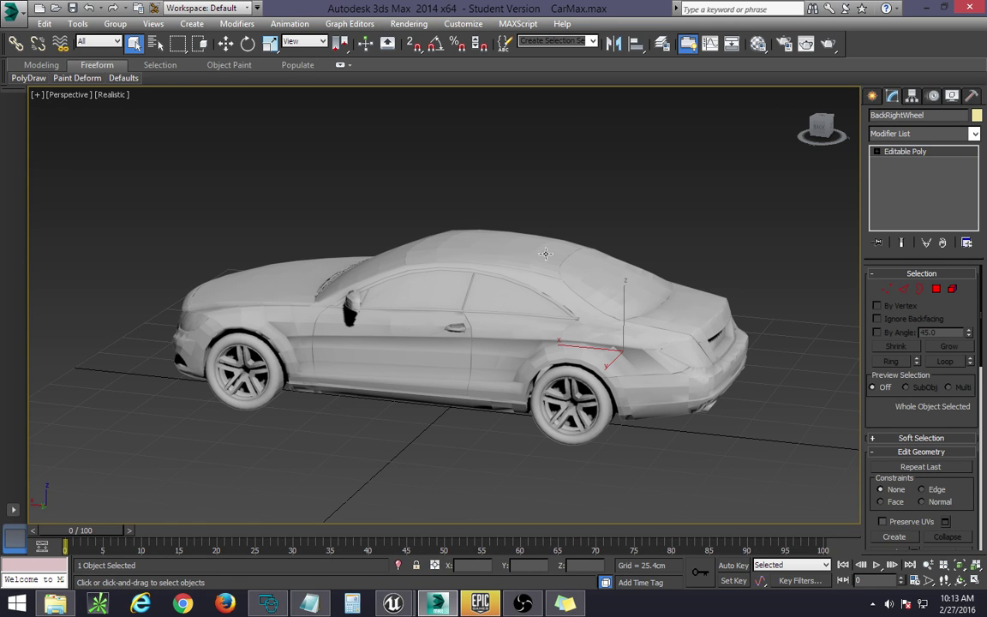
Step: Open the Schematic View and select the Car node to examine how the wheels are linked to it
click(732, 44)
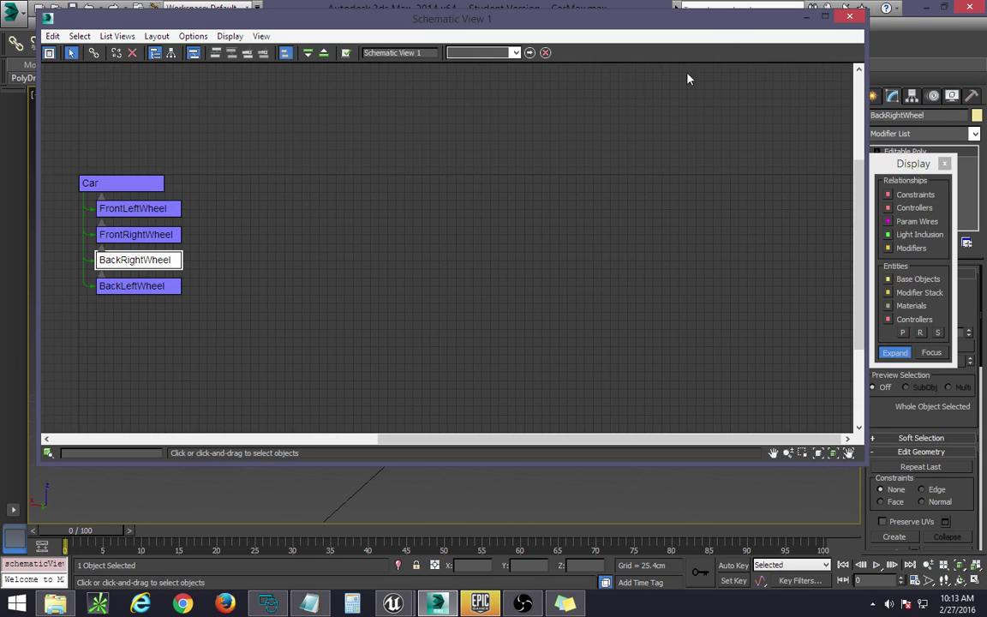
drag(452, 19, 504, 65)
click(195, 233)
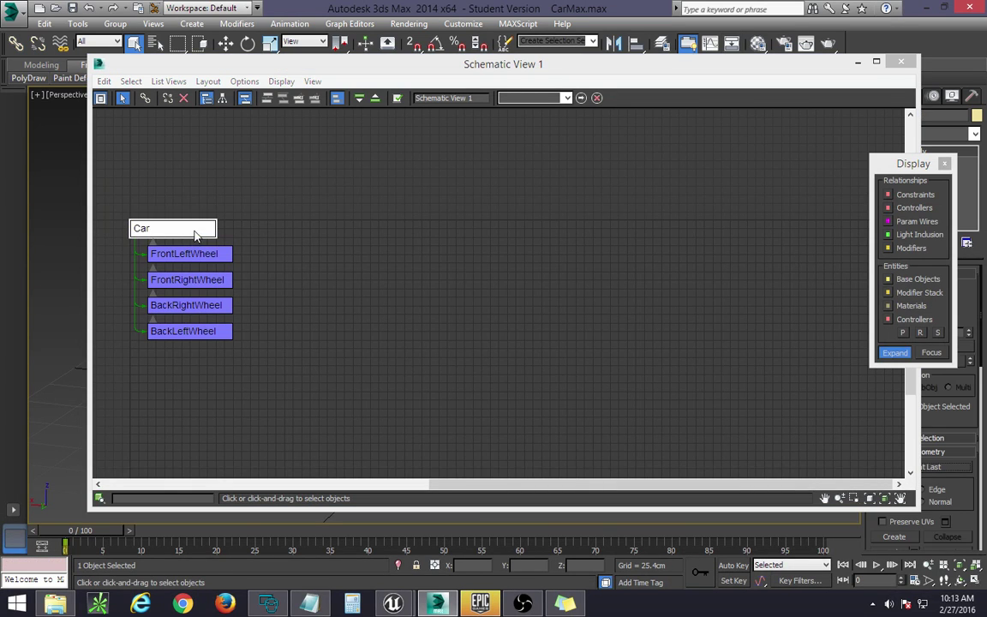
right_click(262, 234)
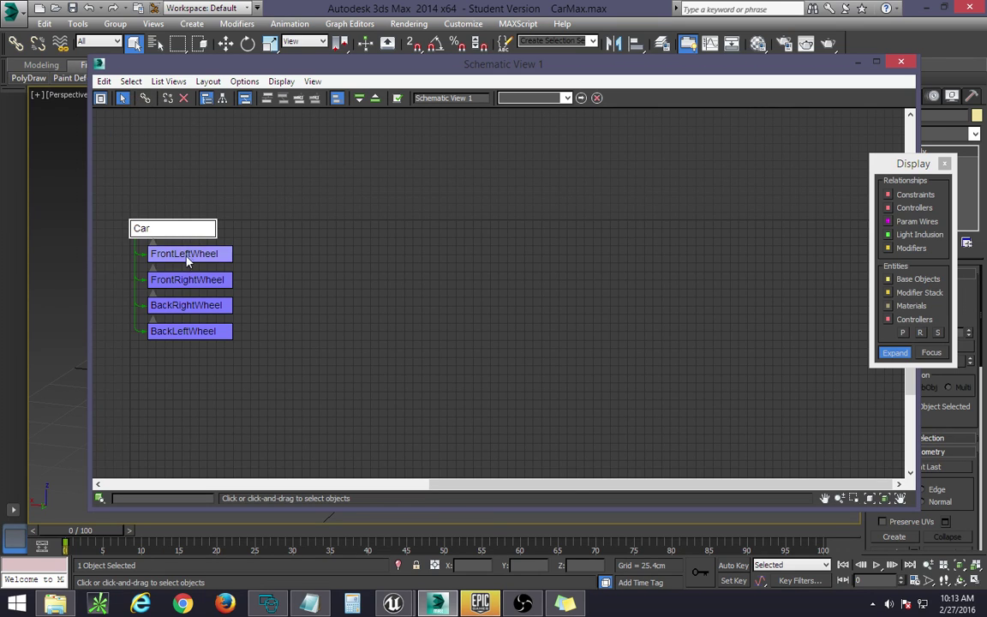
Step: Unlink the Car node and all four wheel nodes from each other in the Schematic View
right_click(179, 230)
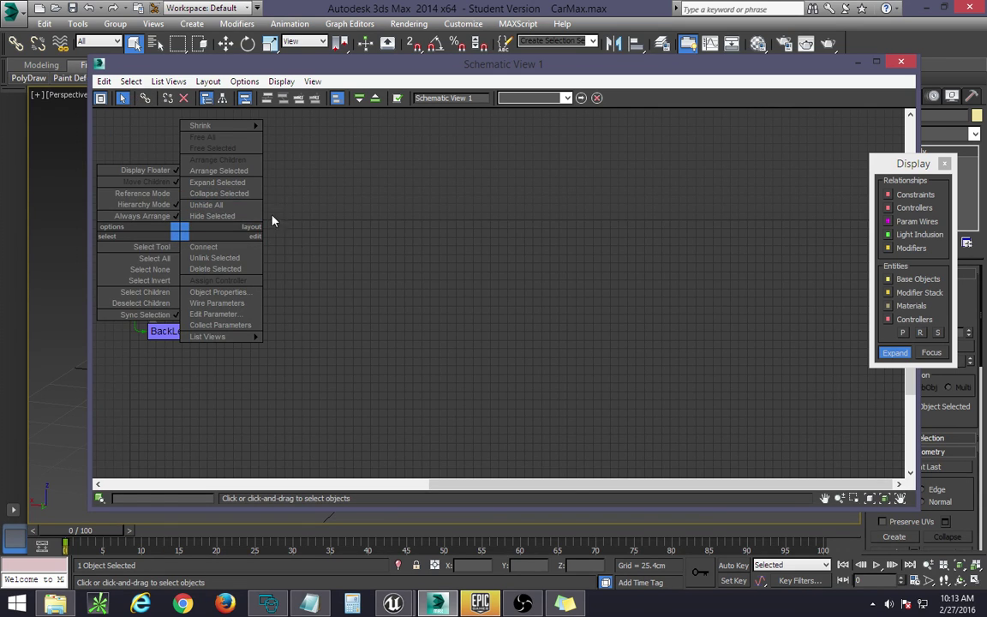
click(217, 259)
click(194, 260)
right_click(192, 256)
click(315, 273)
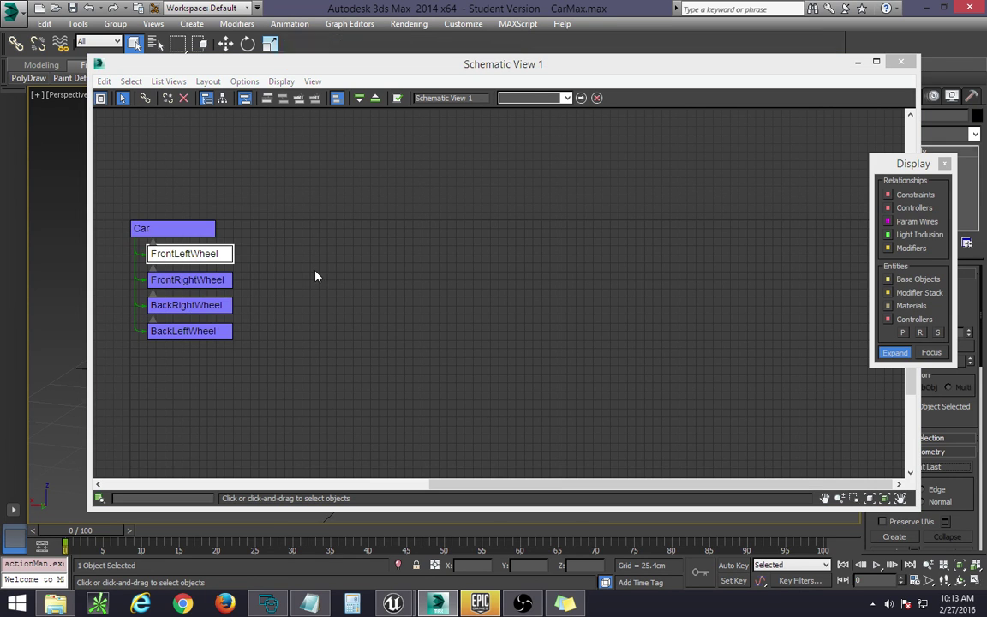
drag(166, 182, 234, 367)
right_click(193, 249)
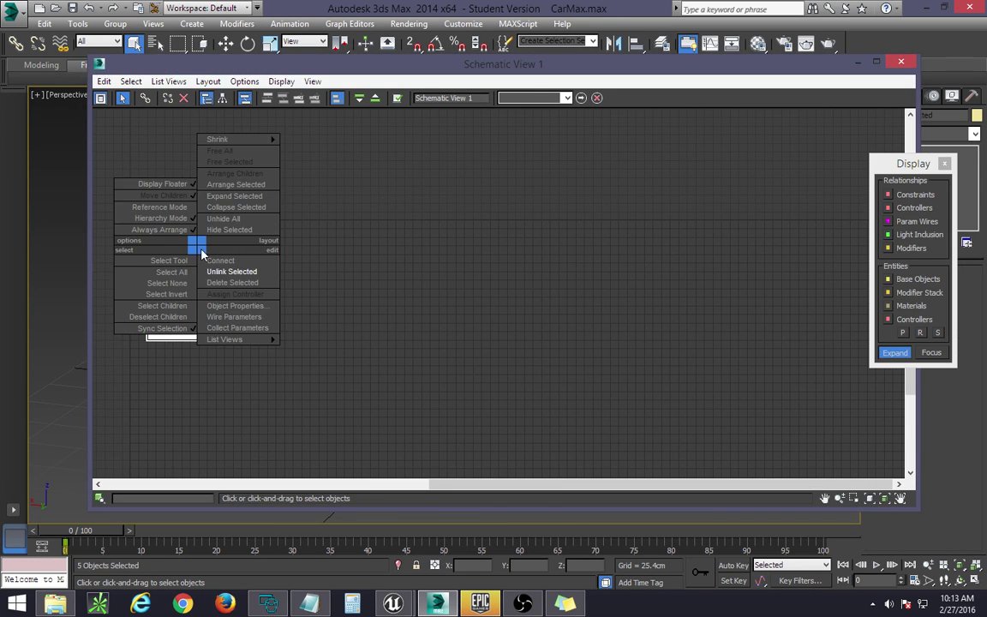
click(231, 269)
click(347, 251)
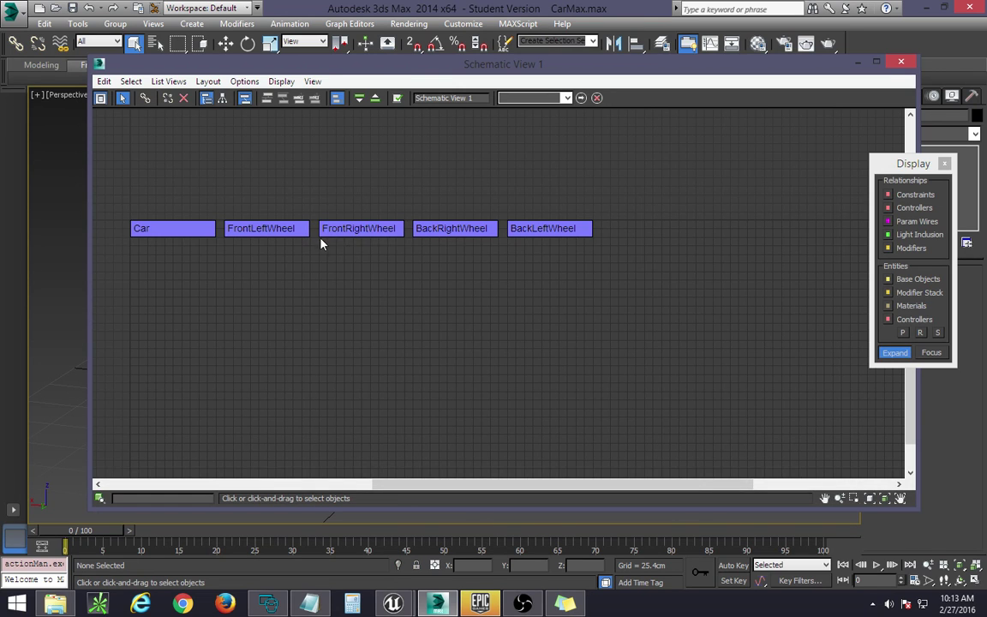
Step: Connect FrontLeftWheel, FrontRightWheel, BackRightWheel and BackLeftWheel to Car as its children, closing the Schematic View when finished
drag(364, 75, 367, 65)
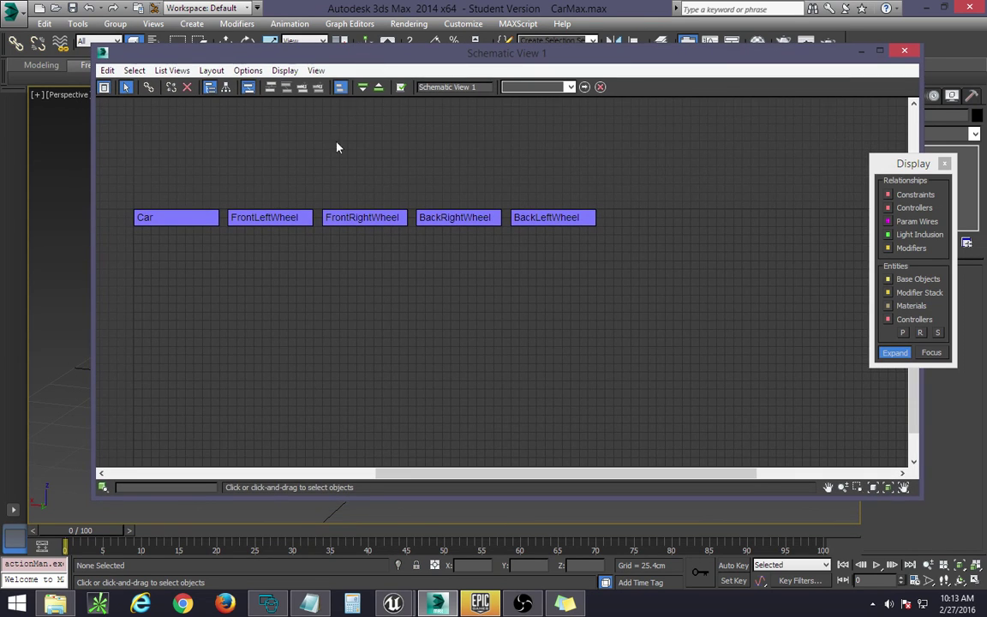
click(273, 220)
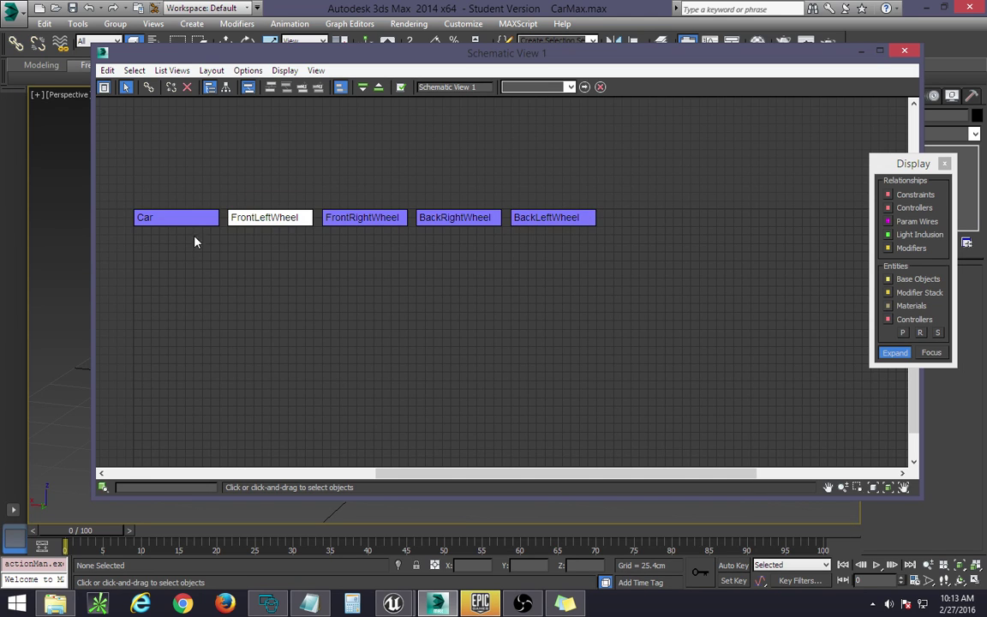
click(149, 87)
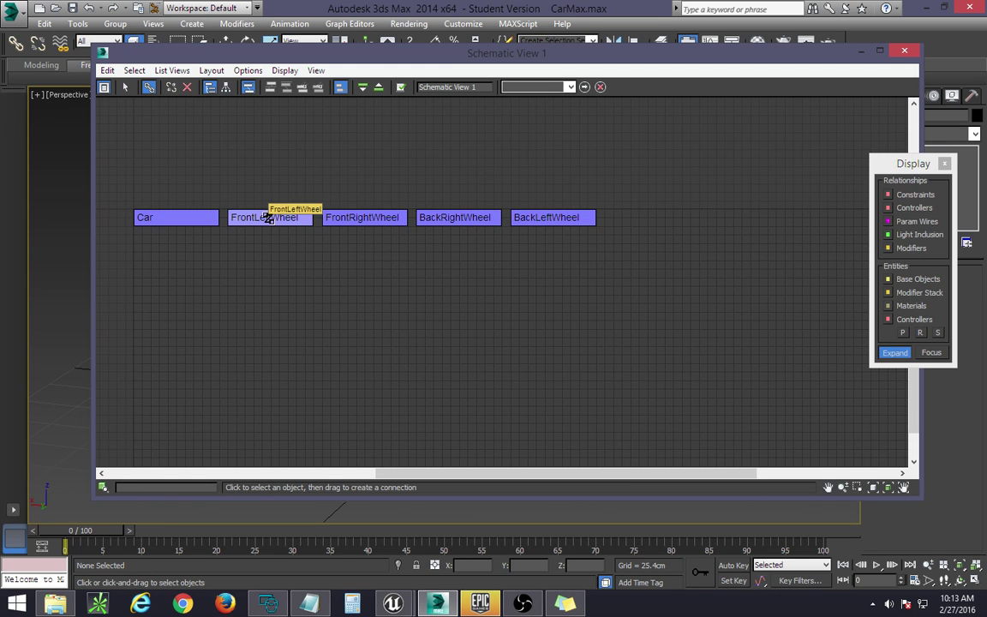
drag(268, 217, 182, 217)
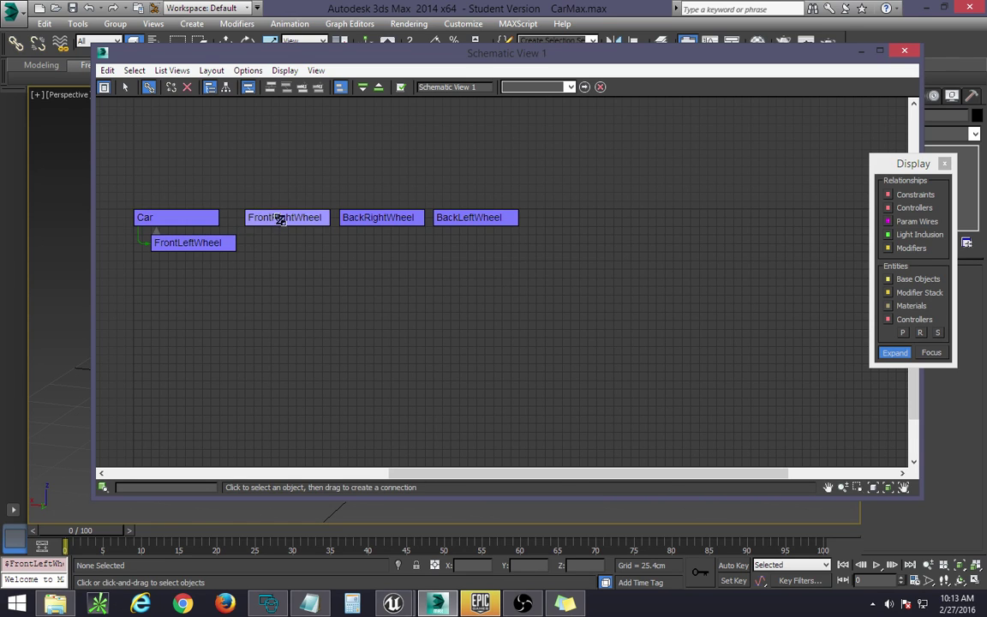
drag(279, 220, 191, 225)
drag(310, 217, 197, 217)
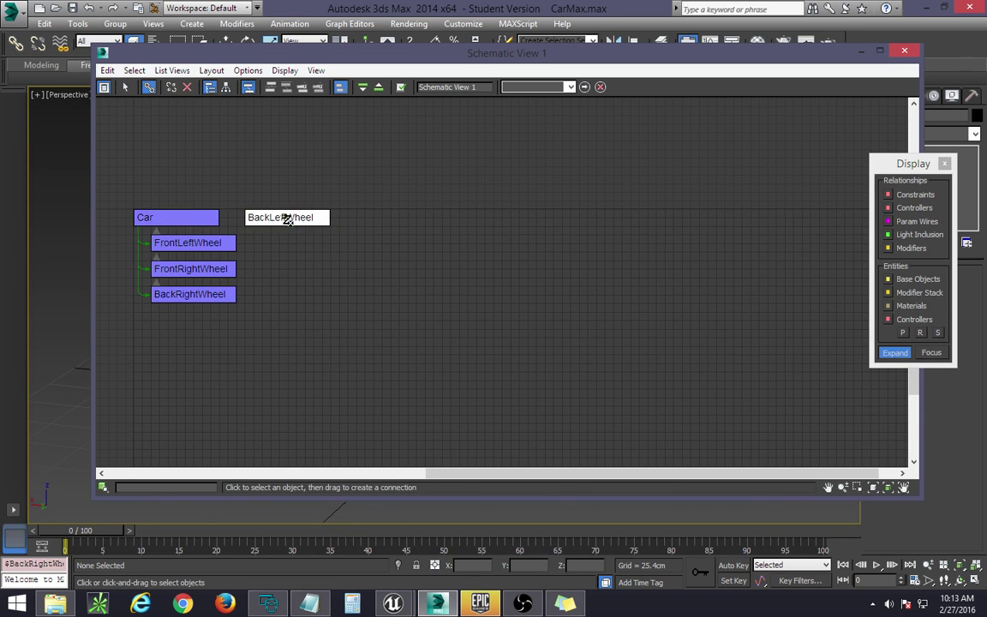
drag(286, 219, 194, 216)
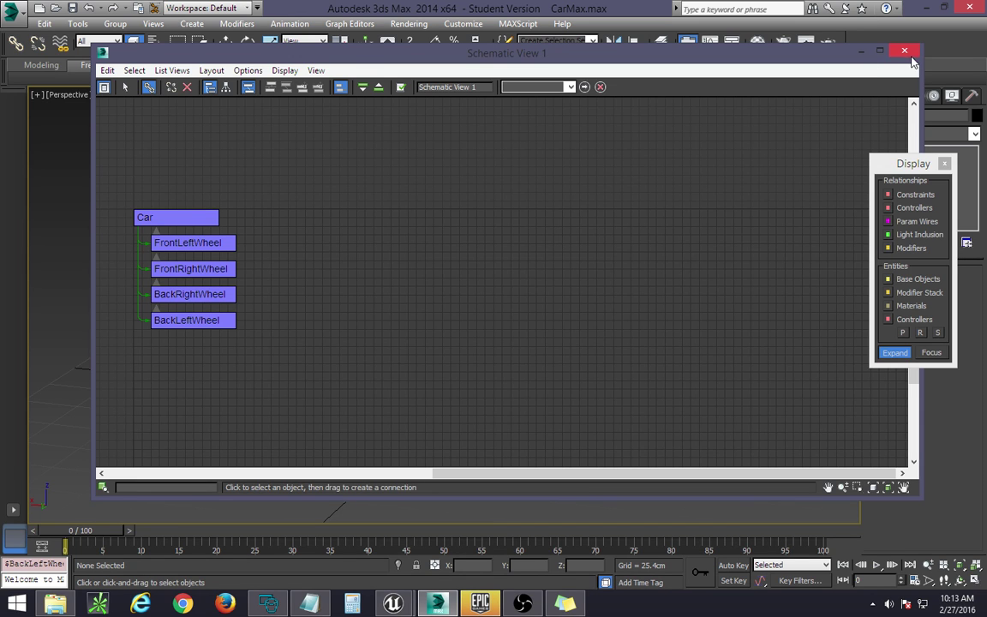
click(905, 52)
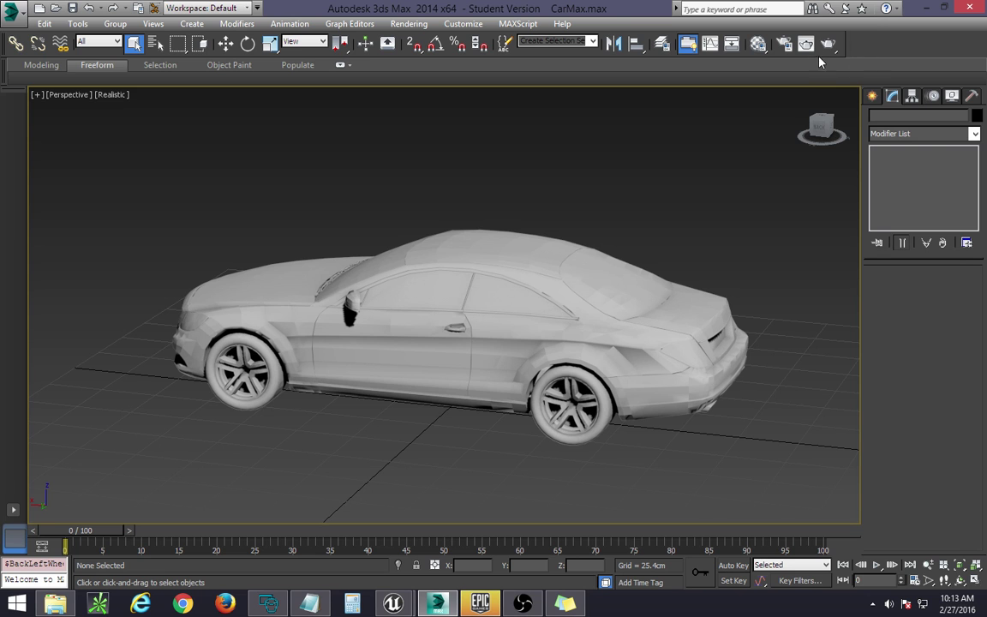
Step: Switch to the Unreal Editor and open the Models folder inside Cars in the project content
click(927, 9)
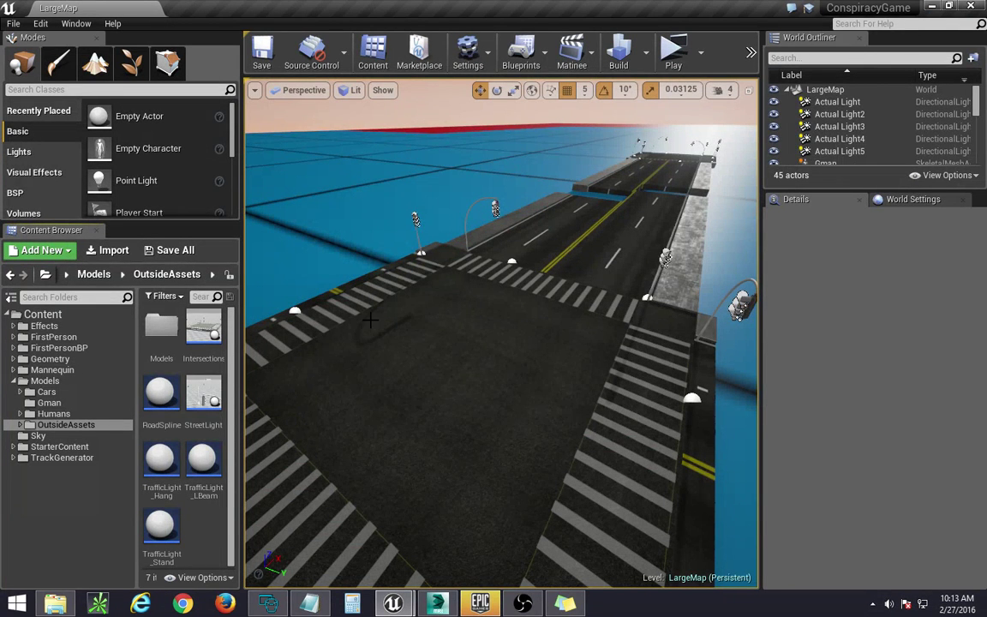
double_click(161, 327)
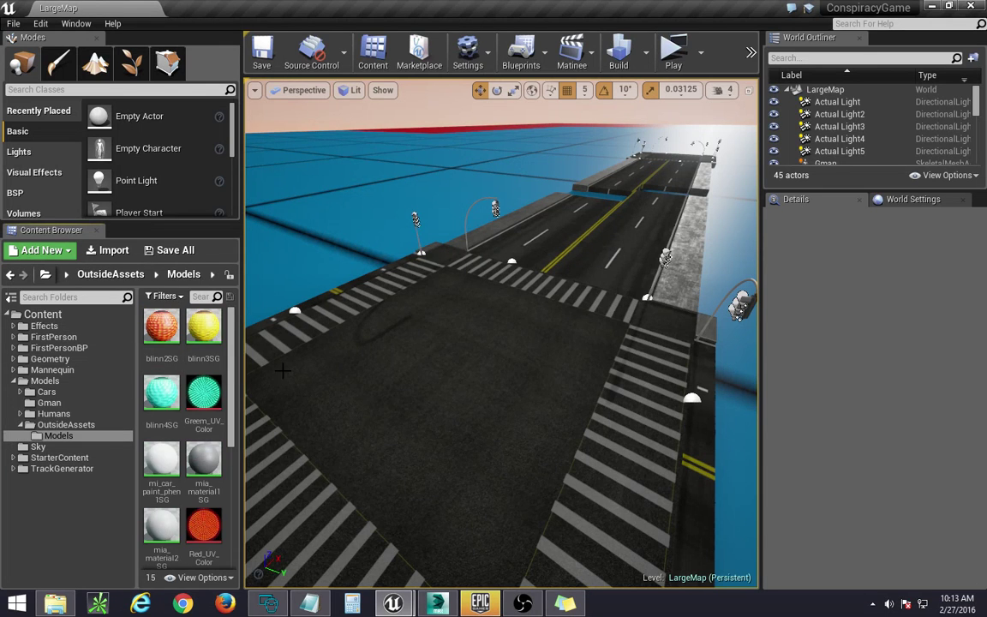
scroll(172, 401, down, 1)
scroll(178, 402, down, 5)
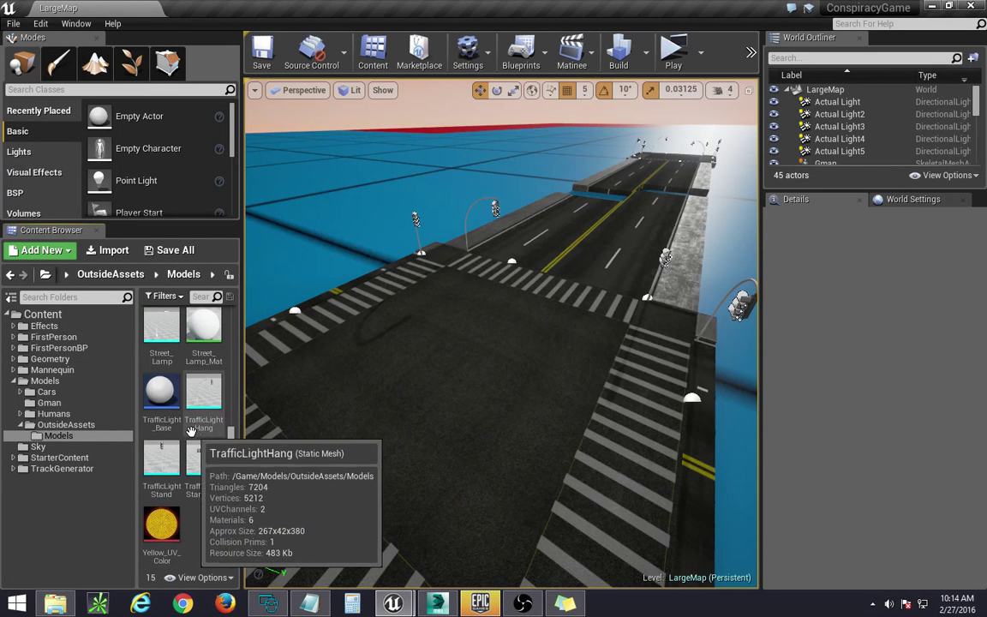
scroll(188, 427, up, 3)
click(47, 392)
double_click(162, 334)
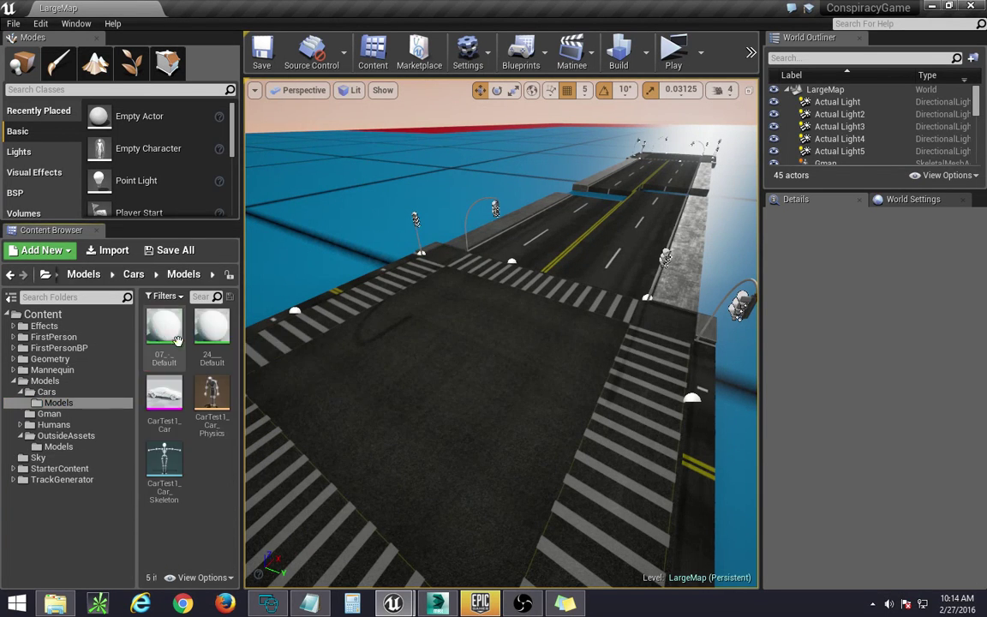
Step: Open the CarTest1_Car skeletal mesh and view the car from the side in its preview
mouse_move(170, 399)
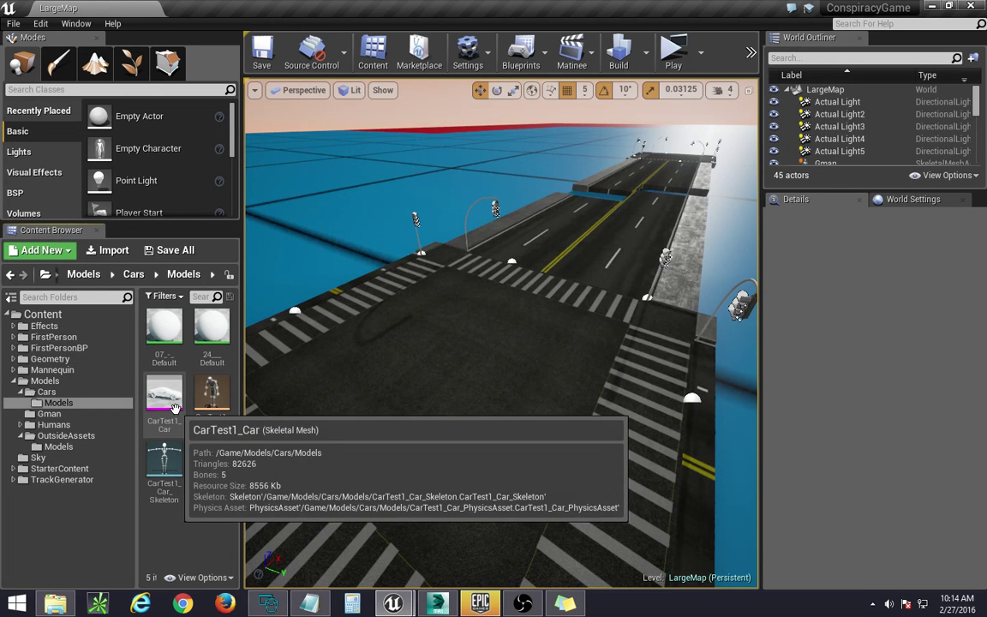
double_click(171, 399)
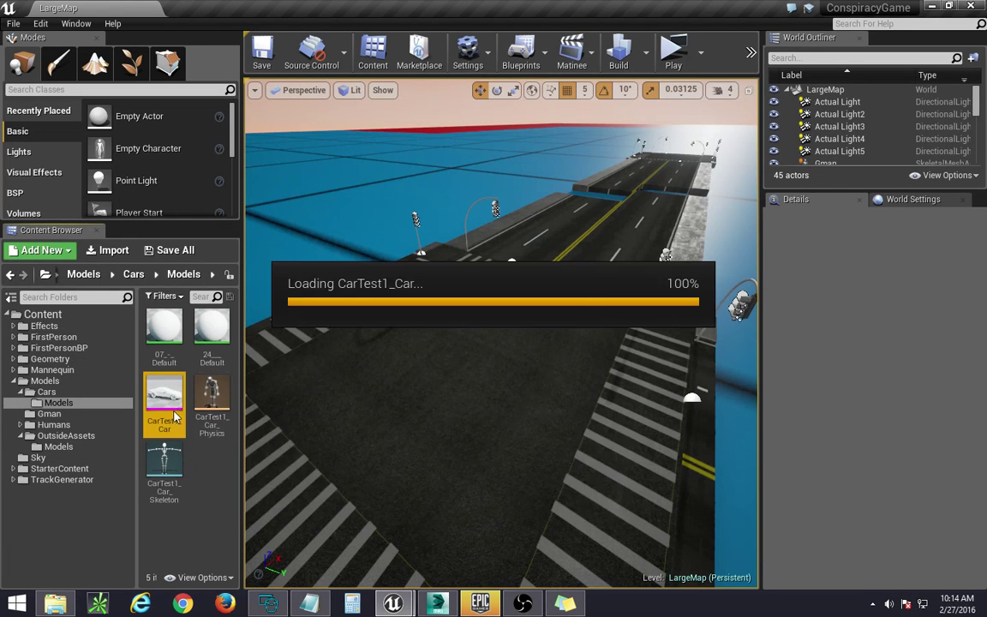
scroll(617, 265, down, 2)
right_drag(570, 284, 814, 284)
key(a)
drag(432, 287, 649, 155)
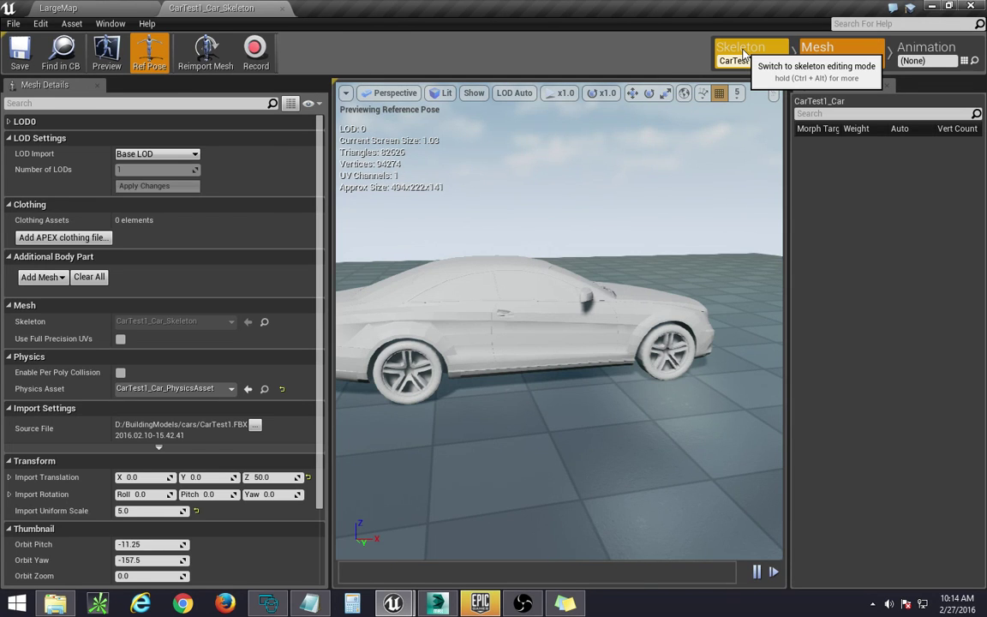
Step: Examine the four wheel bones in the CarTest1_Car skeleton one by one, closing the asset editor when finished
click(744, 53)
click(51, 173)
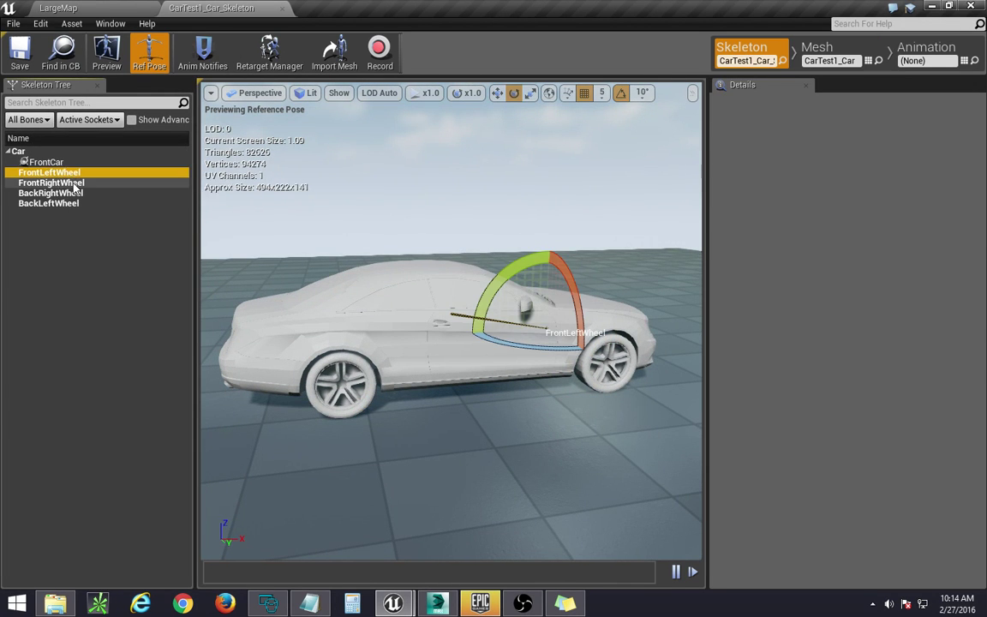
click(53, 184)
click(52, 195)
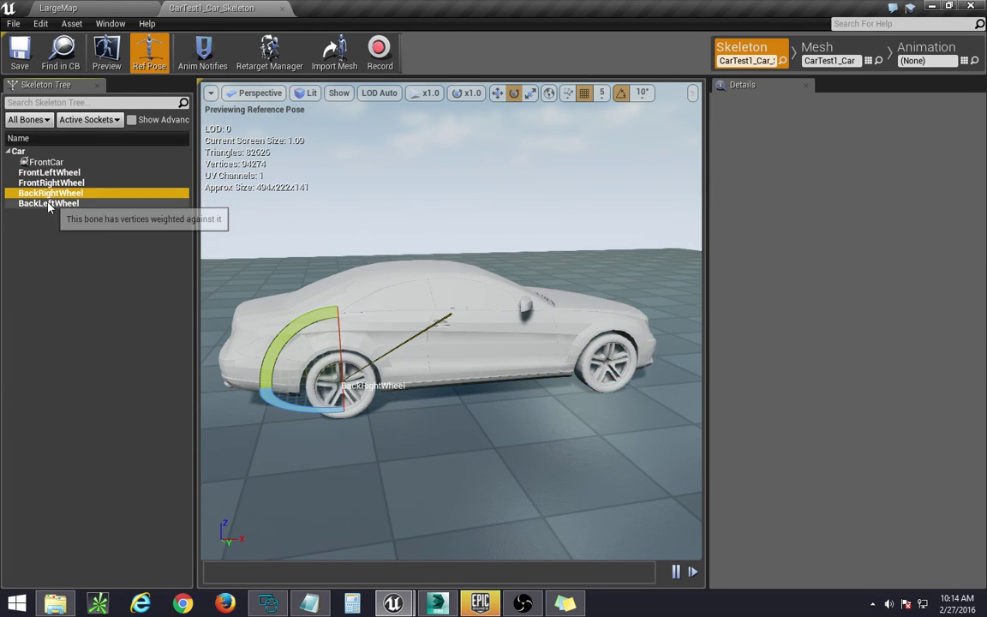
click(49, 204)
mouse_move(402, 342)
right_down()
mouse_move(505, 377)
mouse_move(479, 364)
mouse_move(523, 364)
mouse_move(454, 312)
mouse_move(476, 325)
mouse_move(377, 321)
mouse_move(406, 326)
mouse_move(394, 330)
right_up()
right_drag(336, 317, 337, 304)
click(337, 305)
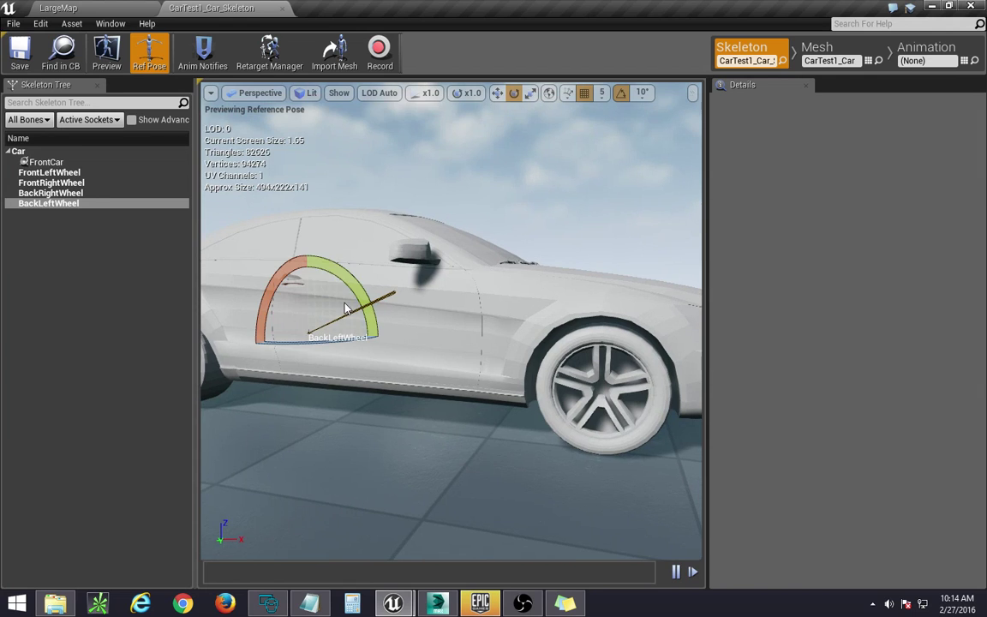
right_drag(394, 314, 330, 369)
drag(364, 304, 367, 276)
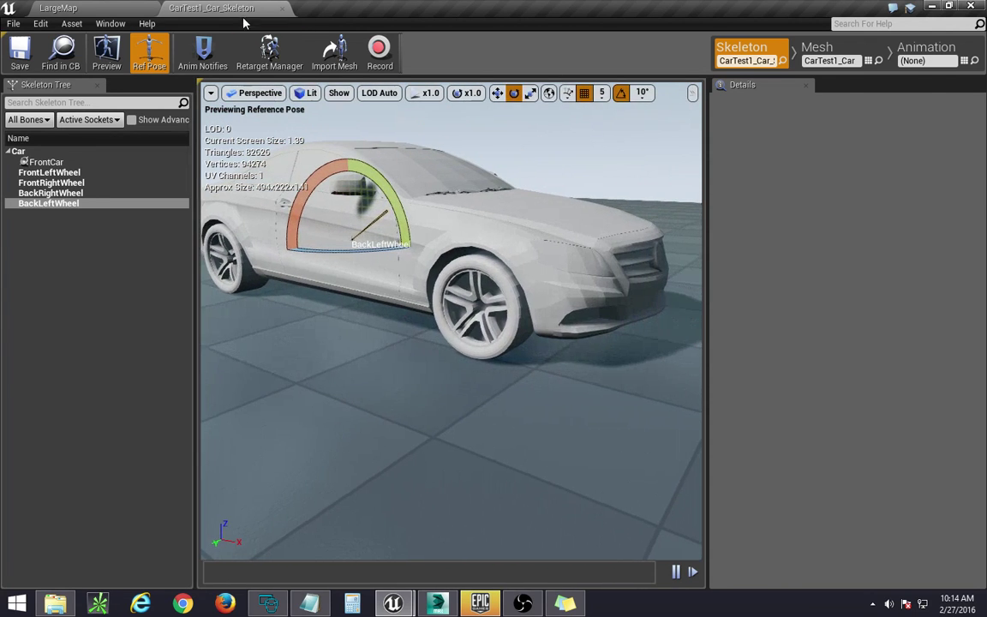
click(283, 9)
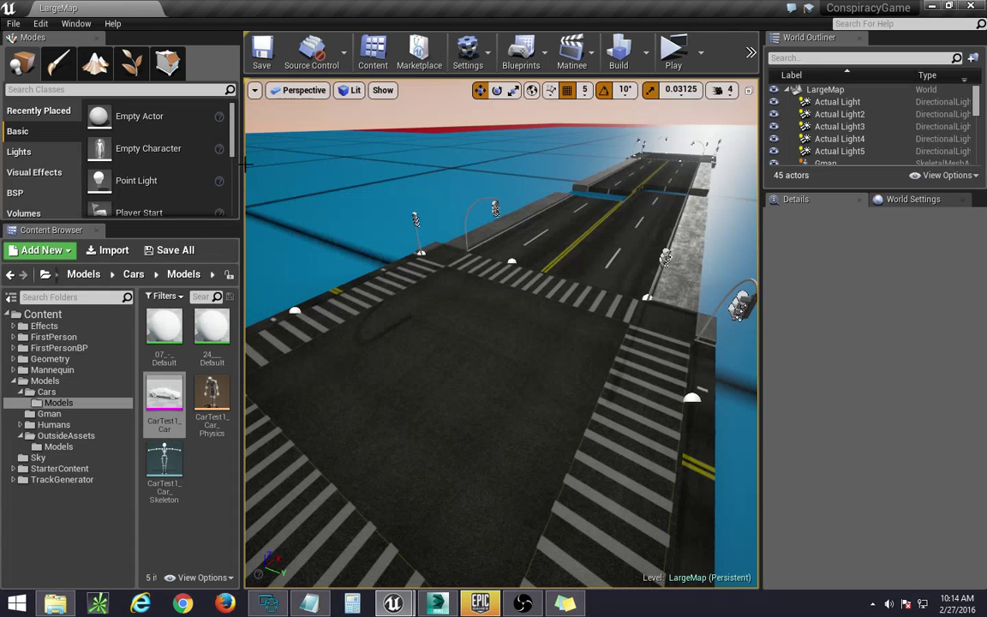
Step: Select the CarTest1_Car_PhysicsAsset in the Cars Models folder
click(221, 457)
click(210, 400)
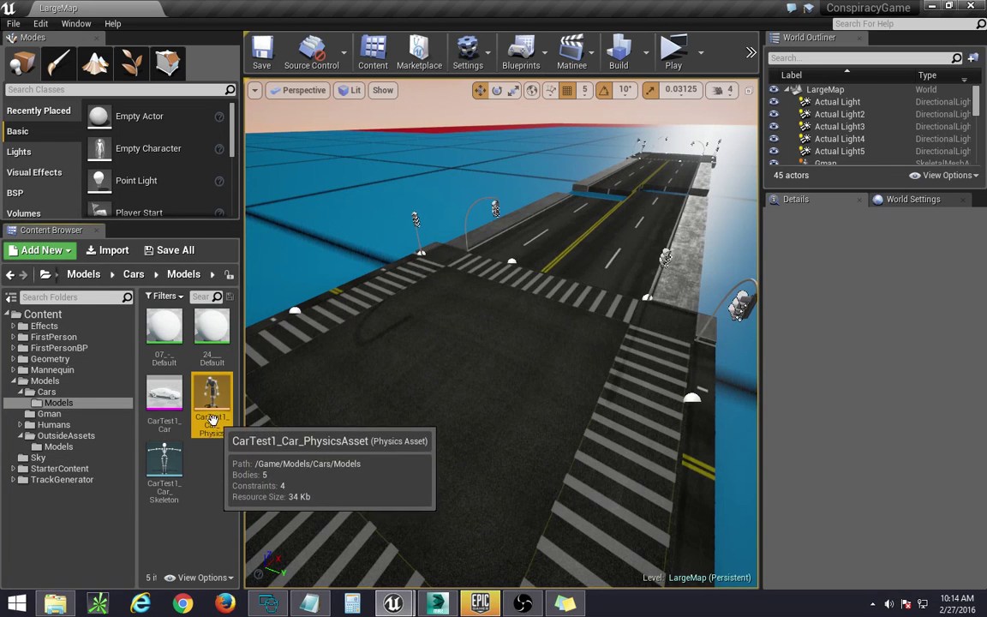